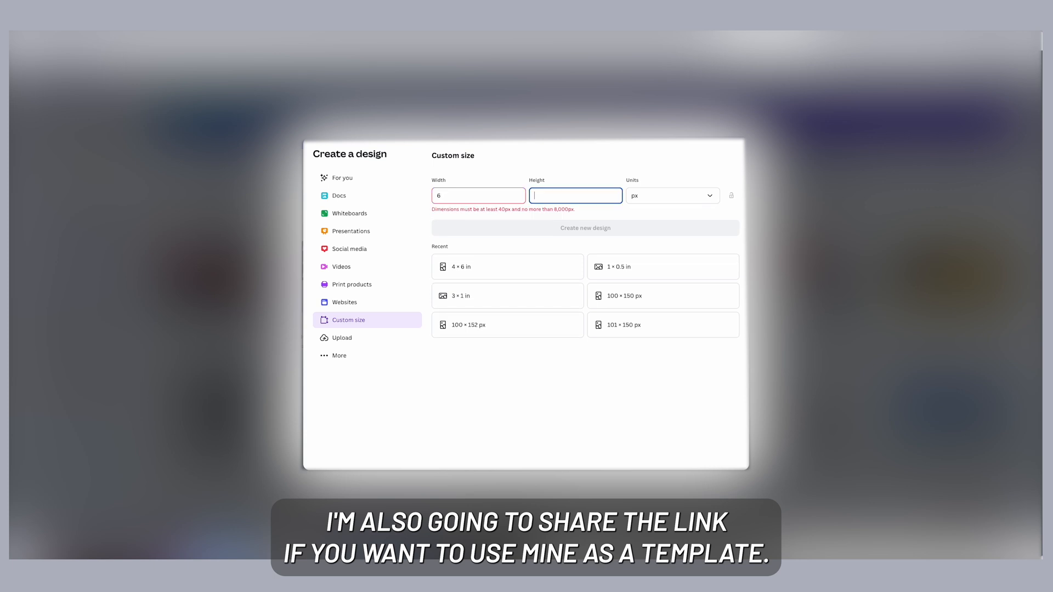
# Step: Create a new custom-size design 6 in wide and 4 in high
pyautogui.click(637, 191)
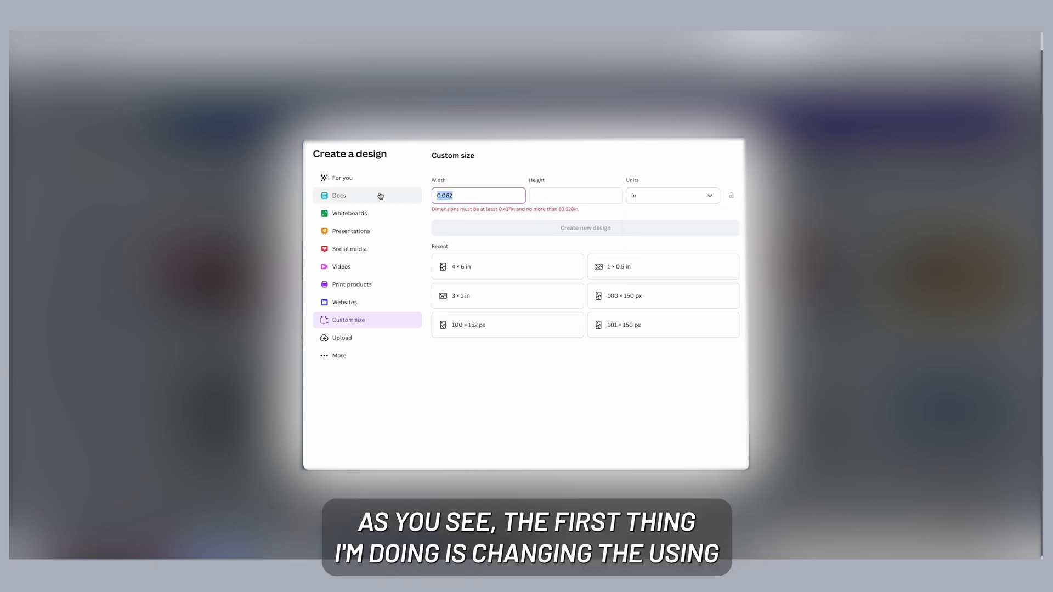
pyautogui.write('6')
pyautogui.press('Tab')
pyautogui.write('4')
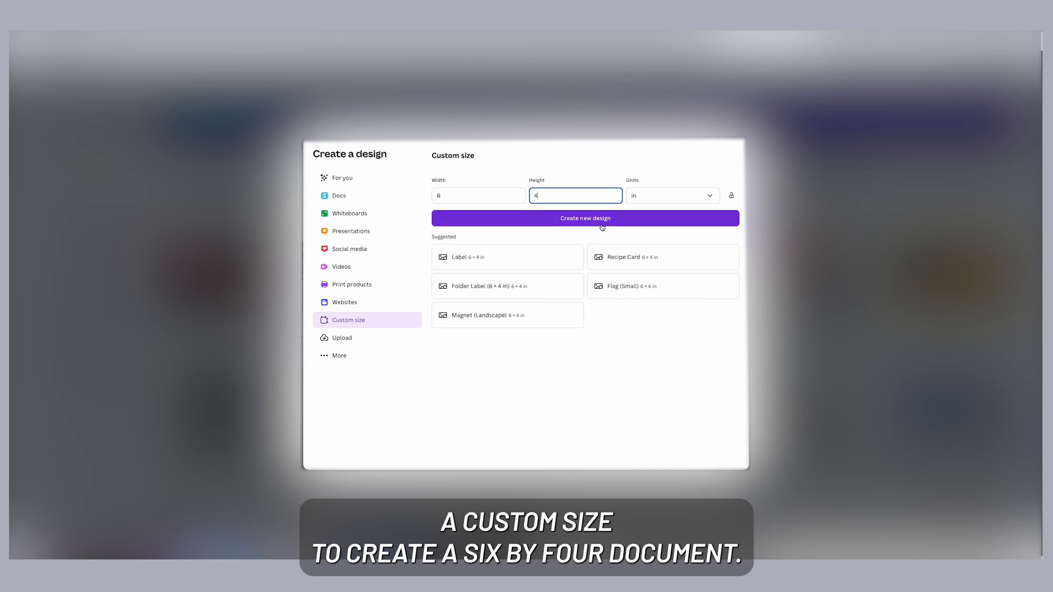
pyautogui.click(603, 219)
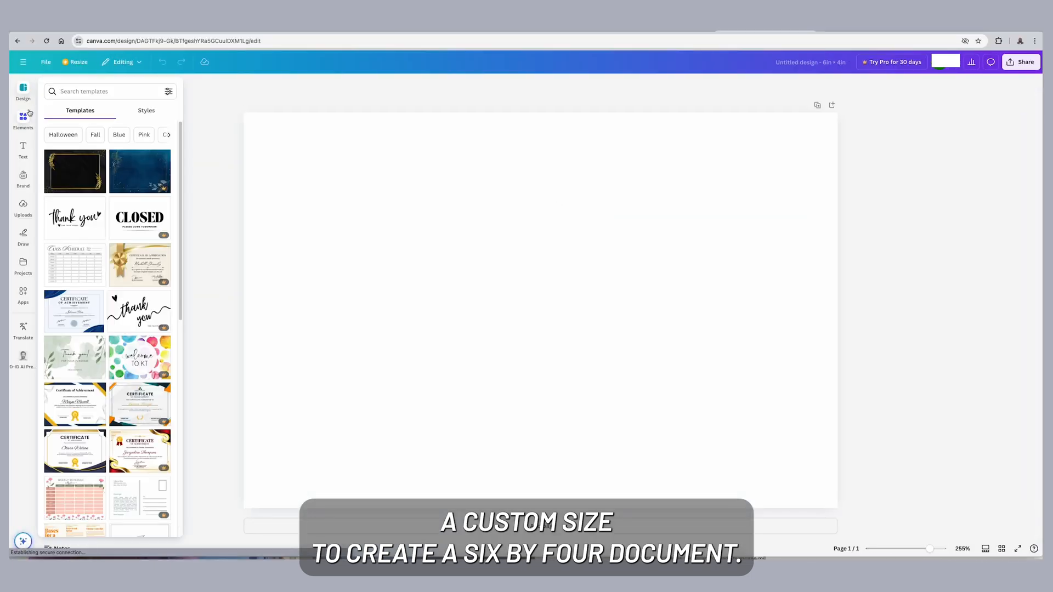
# Step: Search the graphics for "agave" and add the black line drawing of the tall flowering agave to the page
pyautogui.click(28, 116)
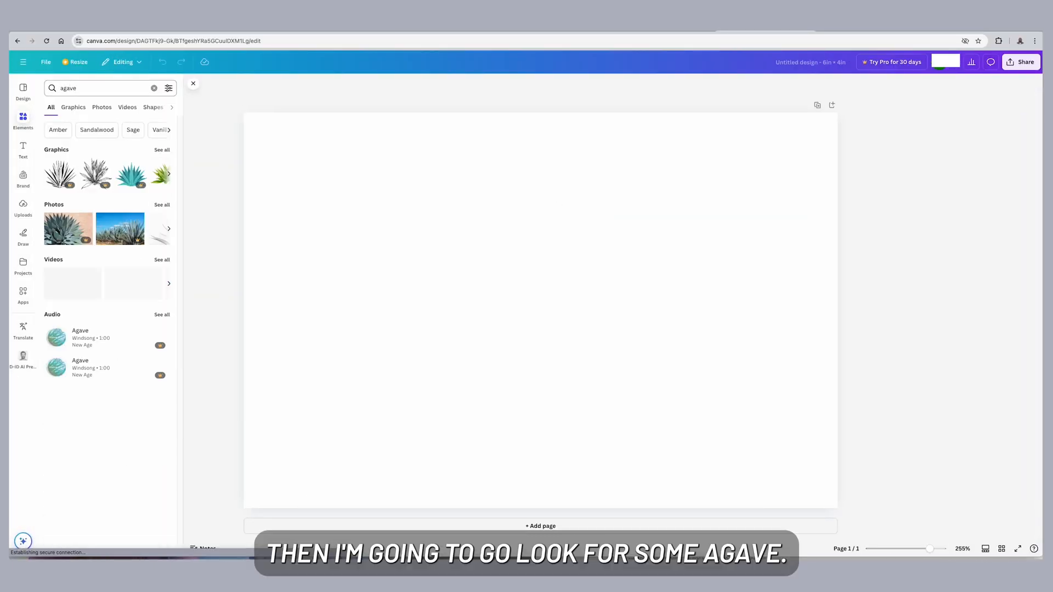
pyautogui.click(162, 151)
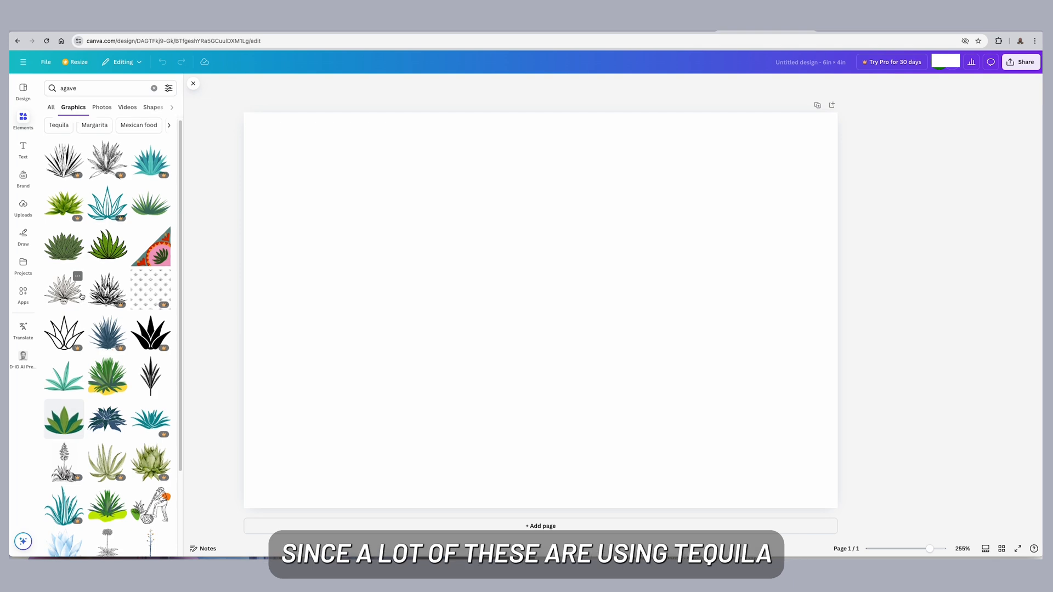
pyautogui.scroll(-5, 109, 285)
pyautogui.click(123, 277)
# Step: Move the agave drawing to the page's lower left area and shrink it to roughly a third of the page height
pyautogui.moveTo(583, 390); pyautogui.dragTo(597, 432)
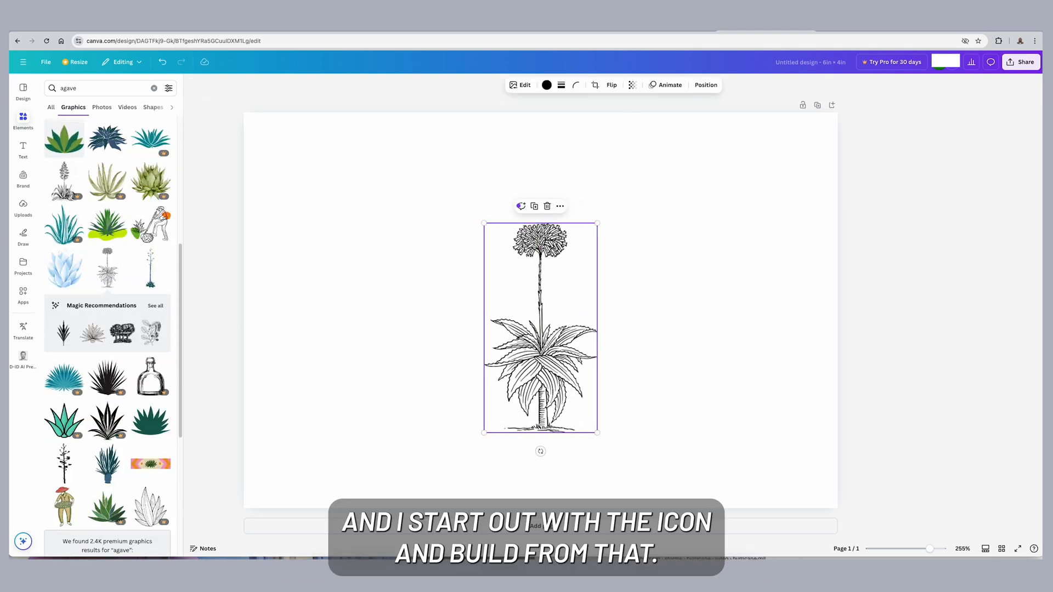
pyautogui.moveTo(526, 267); pyautogui.dragTo(371, 249)
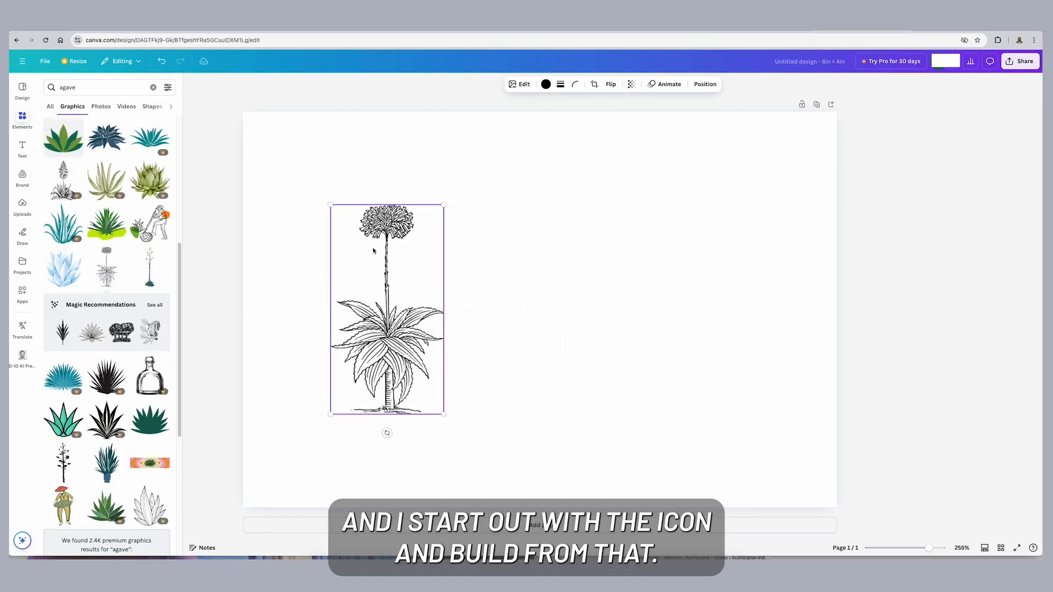
pyautogui.moveTo(330, 205); pyautogui.dragTo(377, 292)
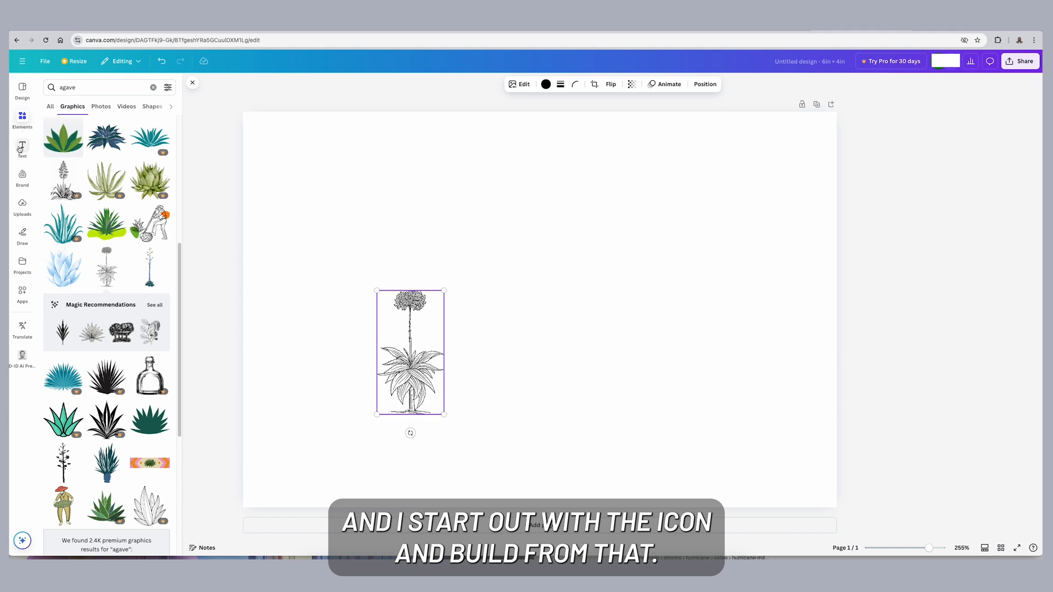
# Step: Search the elements for "Frame" and "boarder" and look through the border graphics
pyautogui.click(153, 87)
pyautogui.click(59, 113)
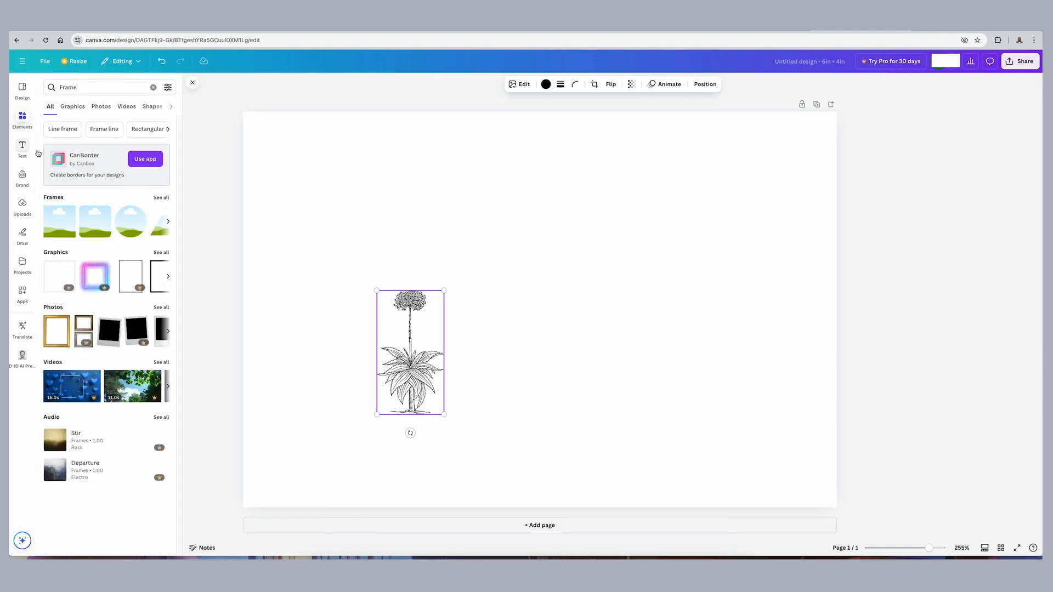
pyautogui.doubleClick(76, 89)
pyautogui.write('boar')
pyautogui.click(85, 120)
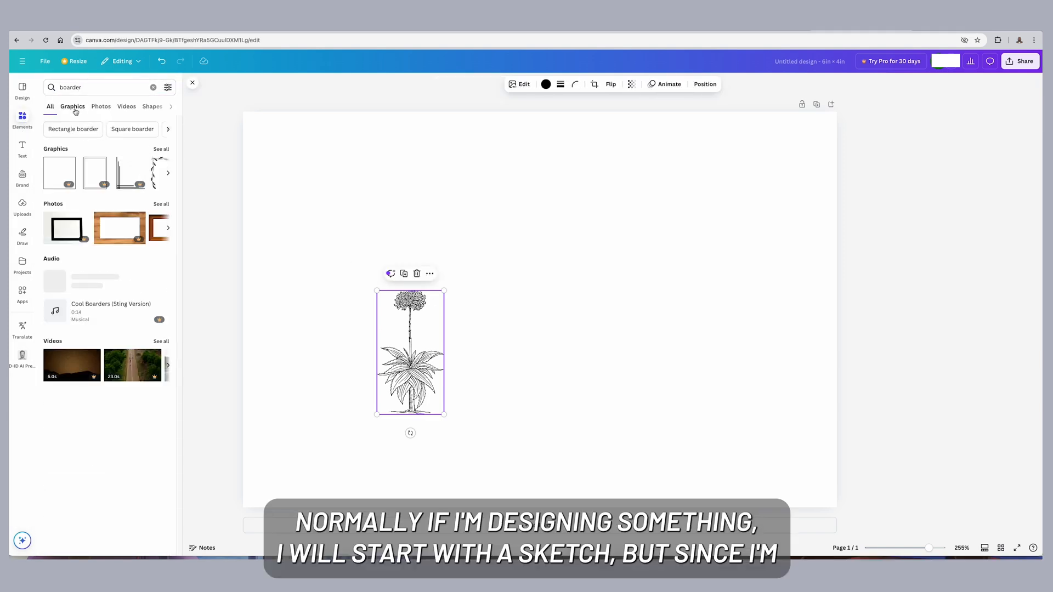
pyautogui.click(72, 107)
pyautogui.scroll(-10, 105, 302)
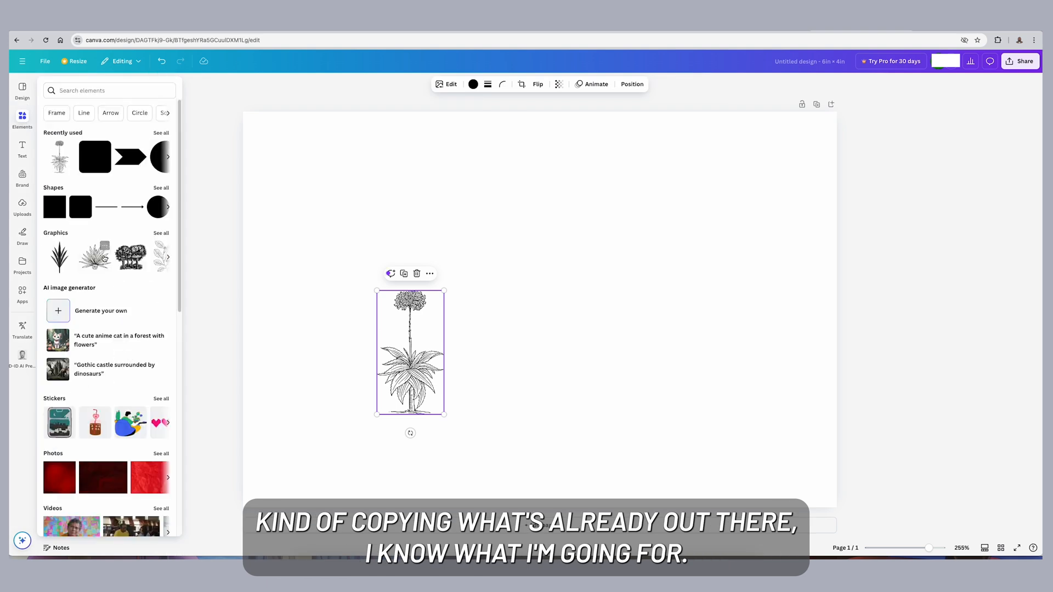
# Step: Search the graphics for "Square shape" and add a thin black outlined square to the page
pyautogui.click(99, 91)
pyautogui.write('square')
pyautogui.press('Return')
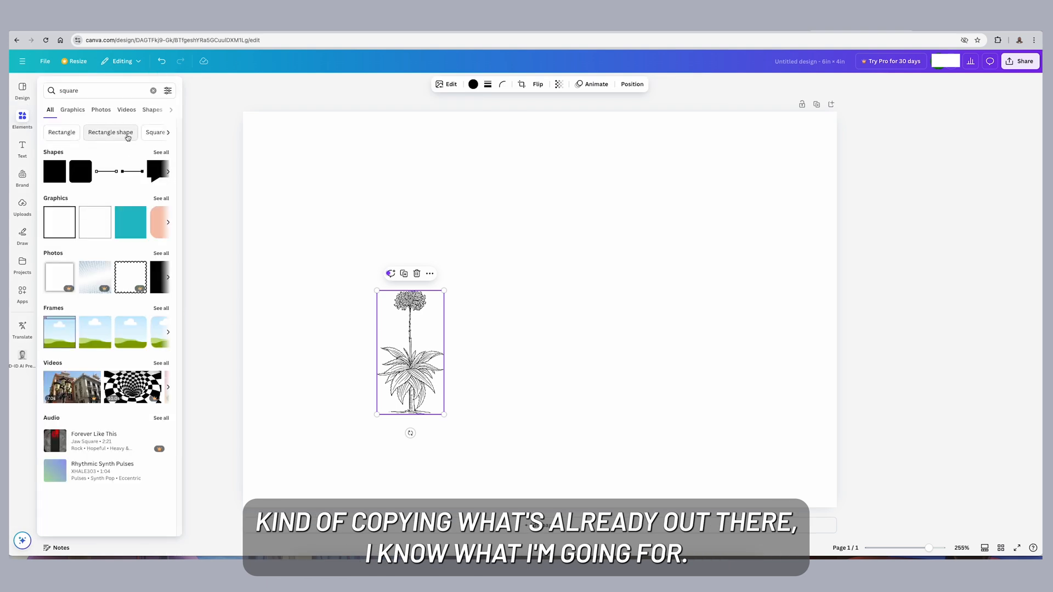
pyautogui.click(150, 135)
pyautogui.click(160, 153)
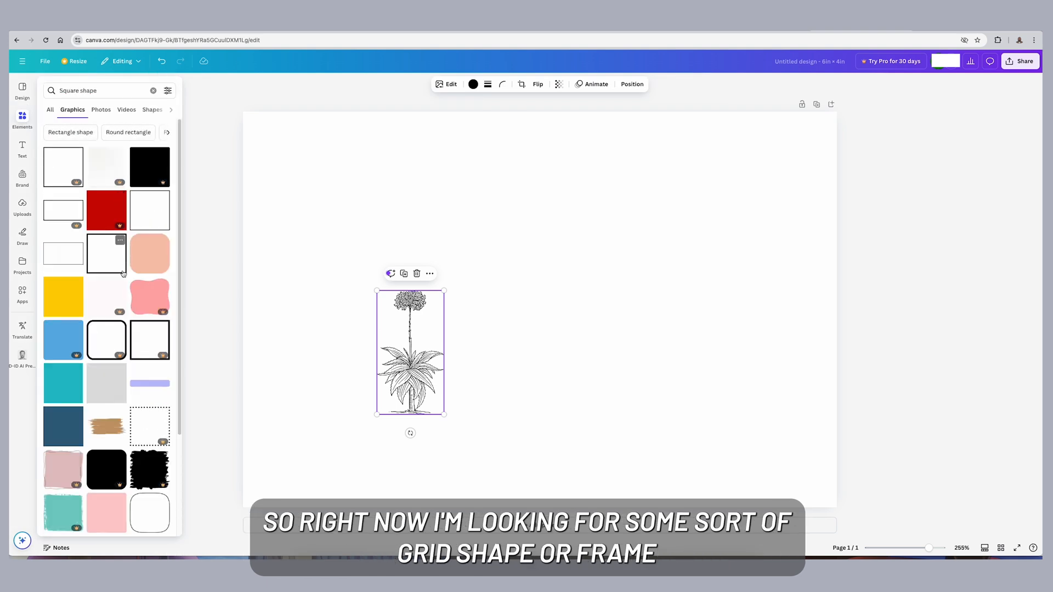
pyautogui.scroll(-6, 123, 273)
pyautogui.scroll(6, 134, 307)
pyautogui.click(150, 200)
# Step: Check the outlined square's border weight options and delete the square from the page
pyautogui.click(485, 85)
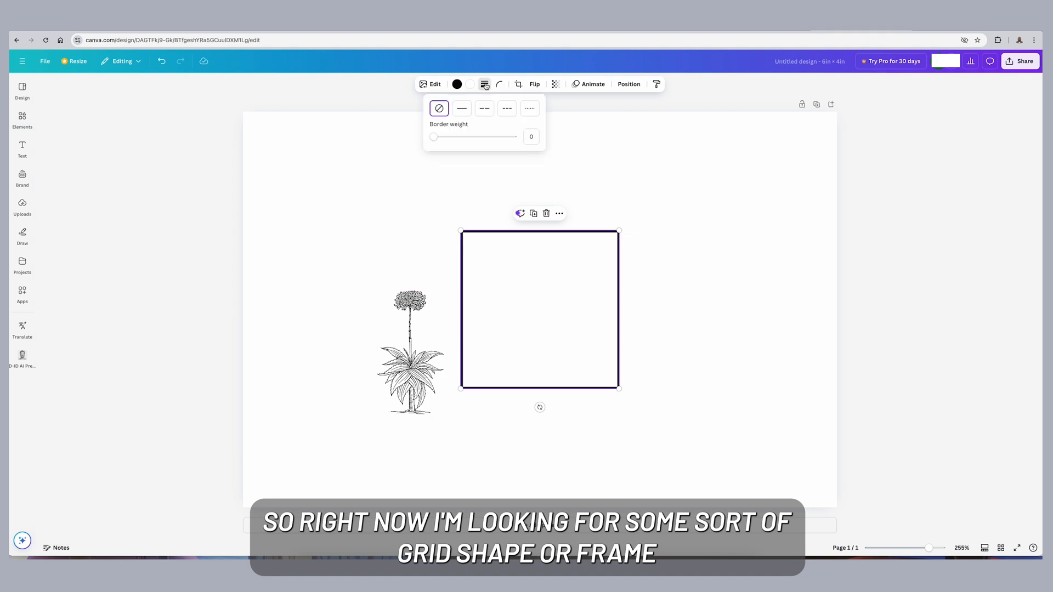
pyautogui.click(409, 140)
pyautogui.moveTo(520, 342); pyautogui.dragTo(404, 327)
pyautogui.press('Delete')
# Step: Try a thin black outlined rectangle from the "Rectangle shape" graphics as the label frame
pyautogui.click(23, 120)
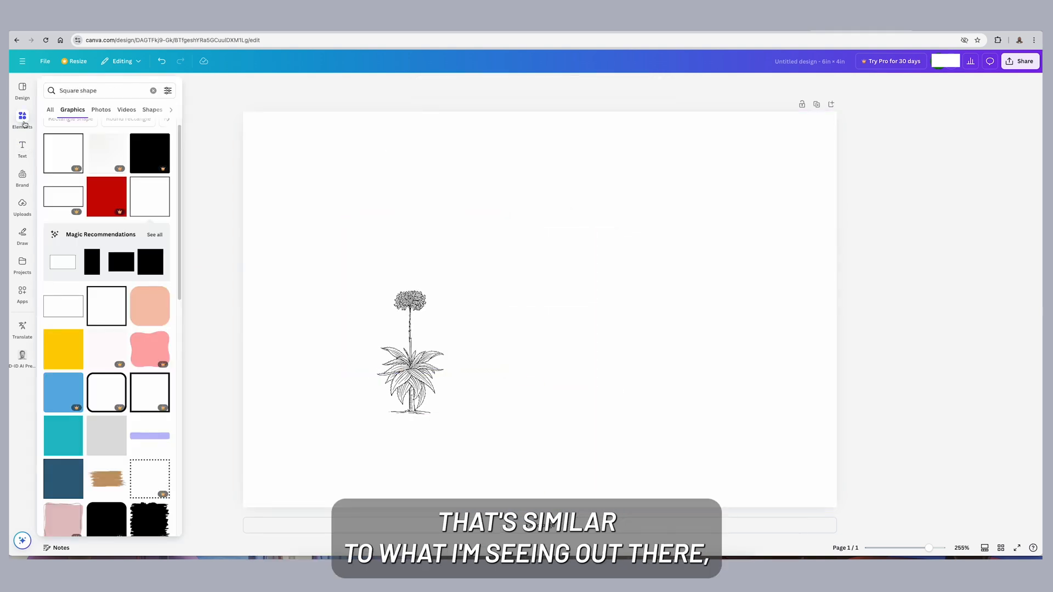
pyautogui.scroll(1, 107, 157)
pyautogui.click(71, 132)
pyautogui.click(149, 209)
pyautogui.click(488, 333)
pyautogui.click(23, 120)
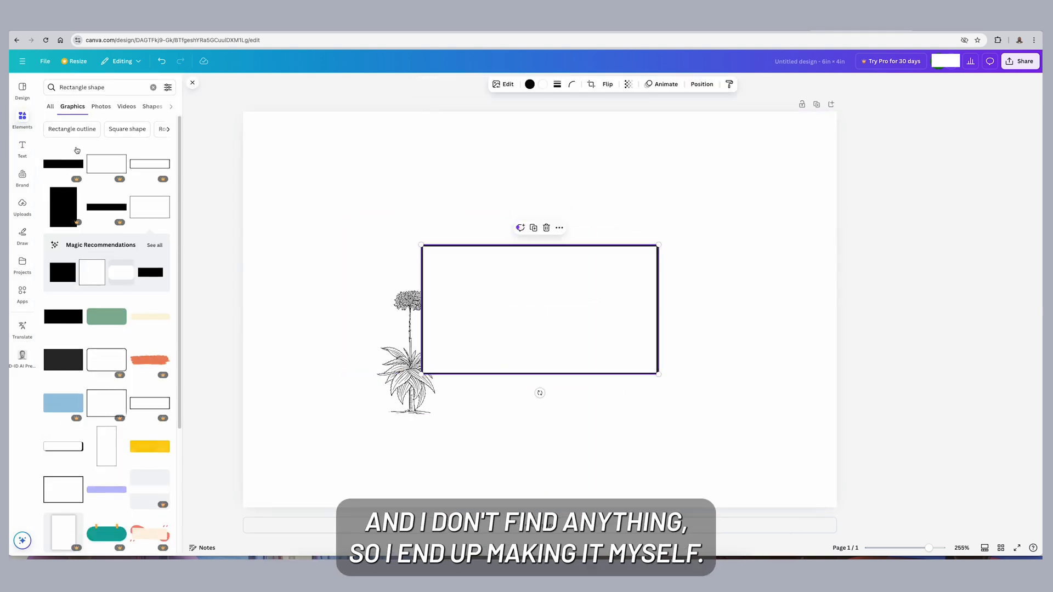
pyautogui.click(127, 130)
pyautogui.scroll(-1, 142, 214)
# Step: Add a plain solid line from the "Line" shapes to the page and delete the outlined rectangle
pyautogui.click(153, 87)
pyautogui.write('Line')
pyautogui.press('Return')
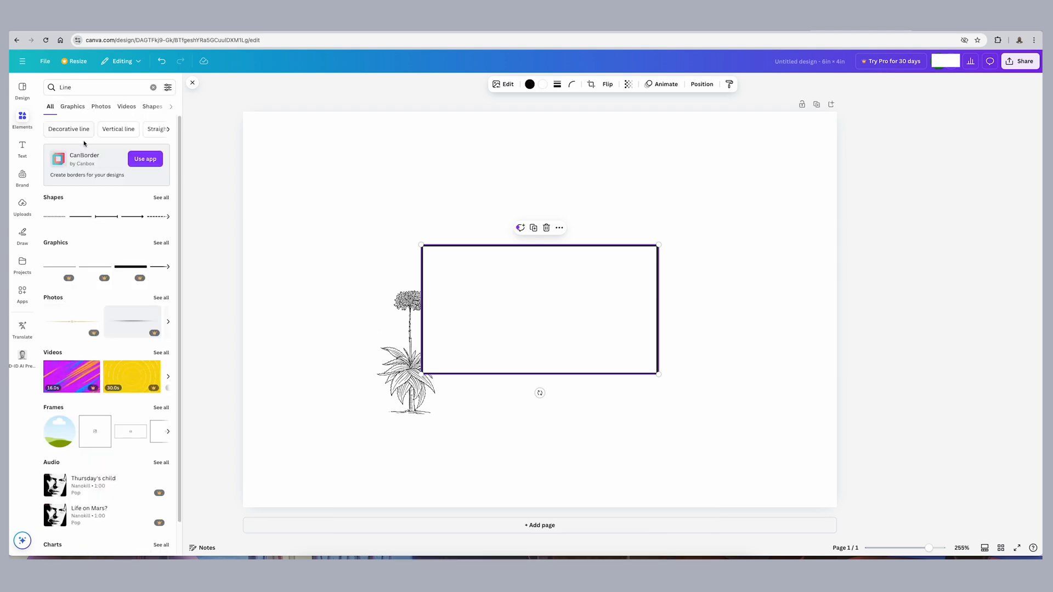
pyautogui.click(163, 200)
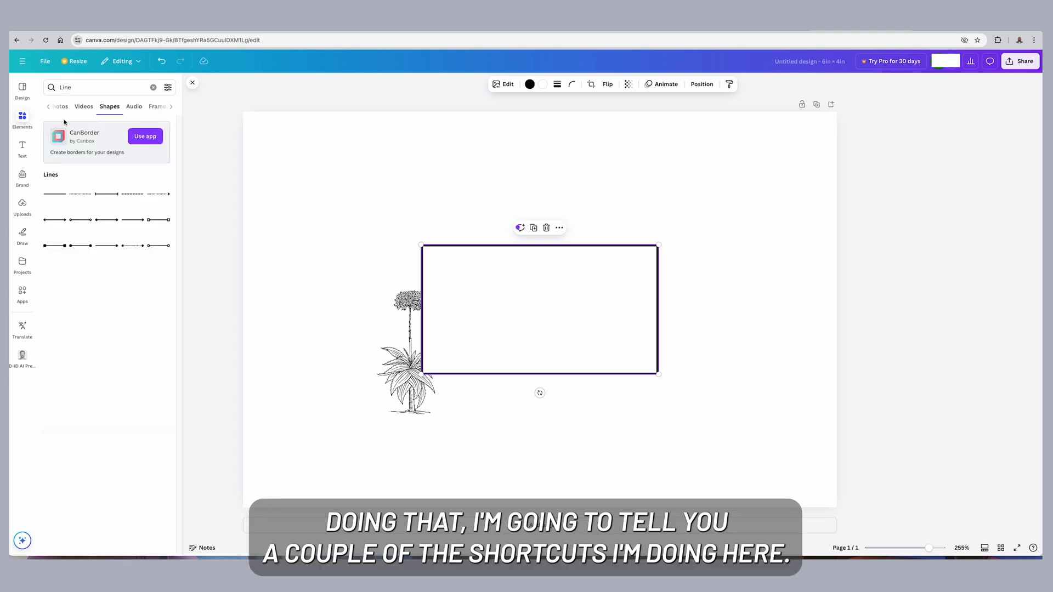
pyautogui.click(63, 195)
pyautogui.click(539, 86)
pyautogui.click(502, 269)
pyautogui.press('Delete')
# Step: Move the line near the page's upper edge, resize it to about half the page width and centre it horizontally
pyautogui.moveTo(512, 310); pyautogui.dragTo(433, 154)
pyautogui.click(581, 175)
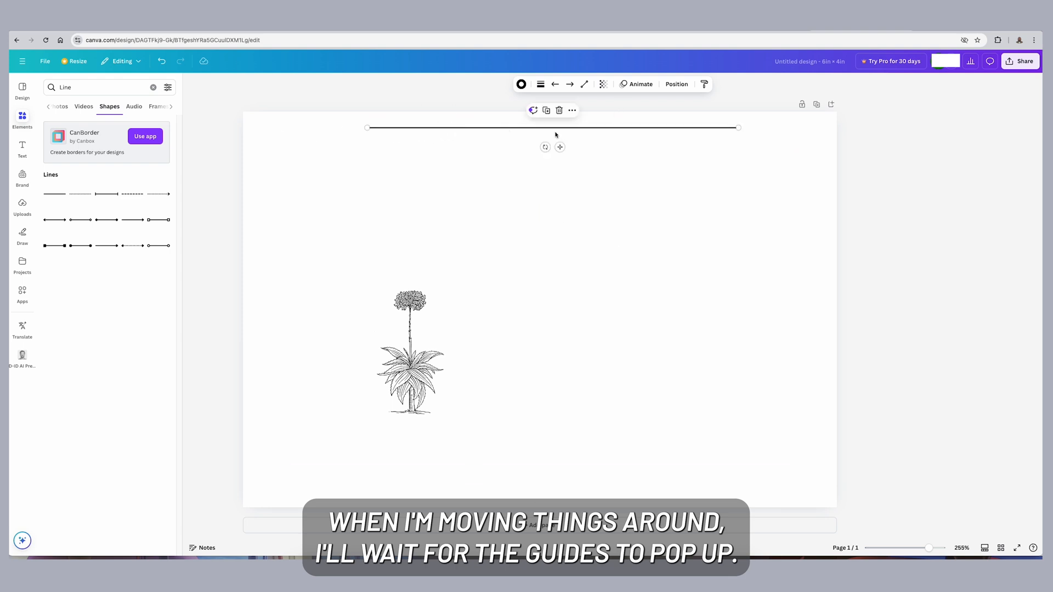
pyautogui.moveTo(739, 127); pyautogui.dragTo(708, 127)
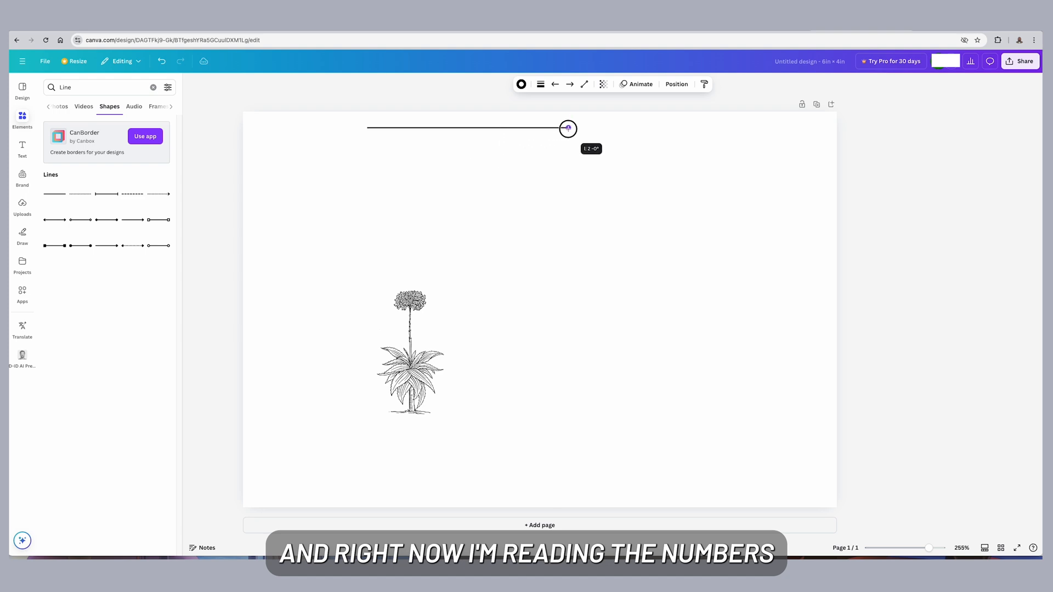
pyautogui.moveTo(339, 127); pyautogui.dragTo(487, 133)
# Step: Duplicate the line to build a rectangular frame with one horizontal divider near its top and two near its bottom
pyautogui.moveTo(494, 132); pyautogui.dragTo(495, 476)
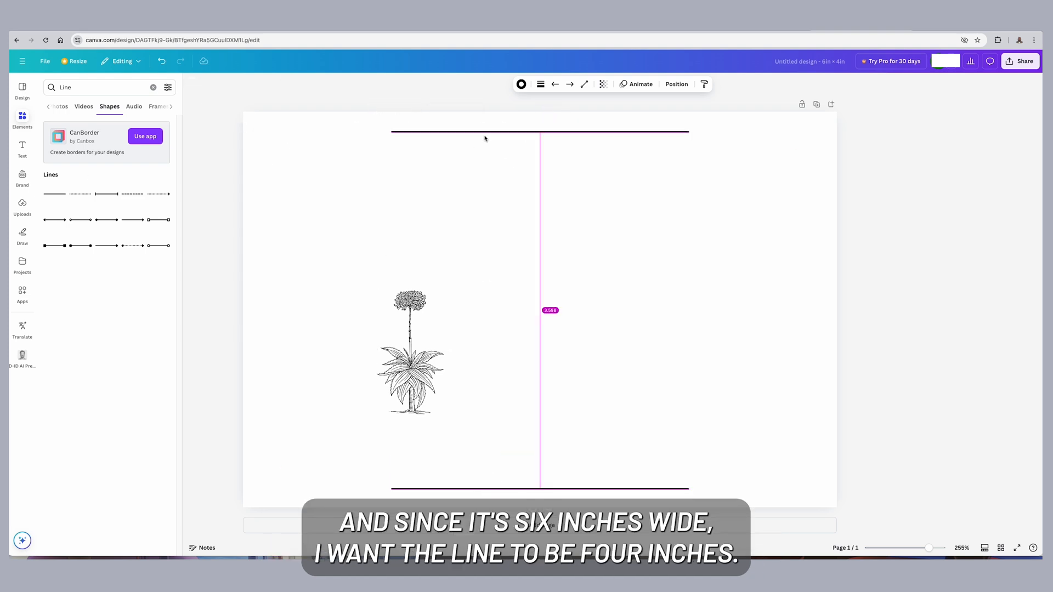
pyautogui.moveTo(533, 191); pyautogui.dragTo(451, 217)
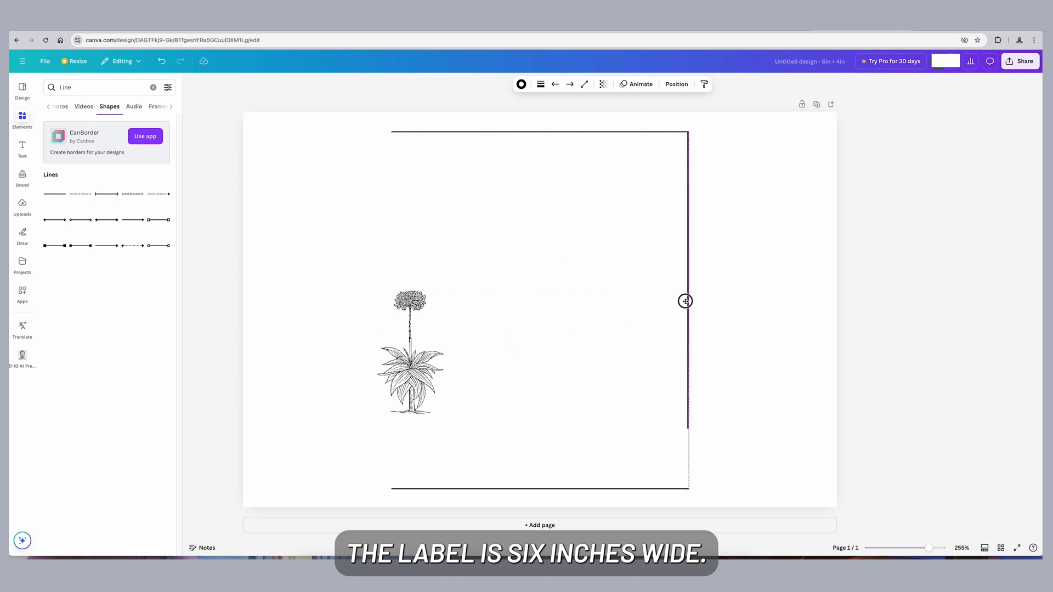
pyautogui.moveTo(478, 327); pyautogui.dragTo(372, 317)
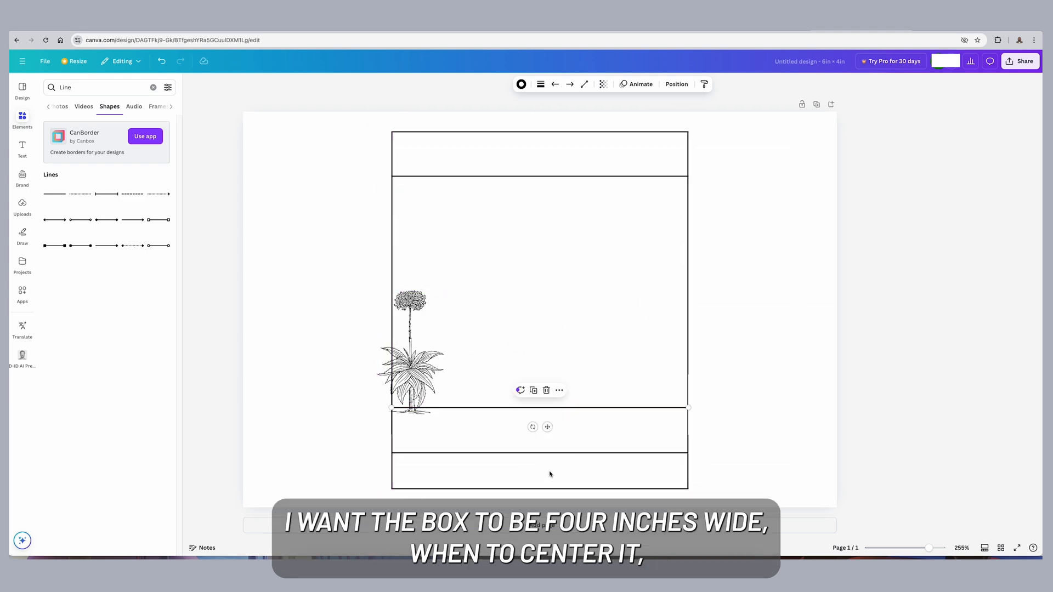
# Step: Add a short vertical divider in the frame's bottom row and move the agave drawing inside the main section's left side
pyautogui.moveTo(687, 336); pyautogui.dragTo(516, 338)
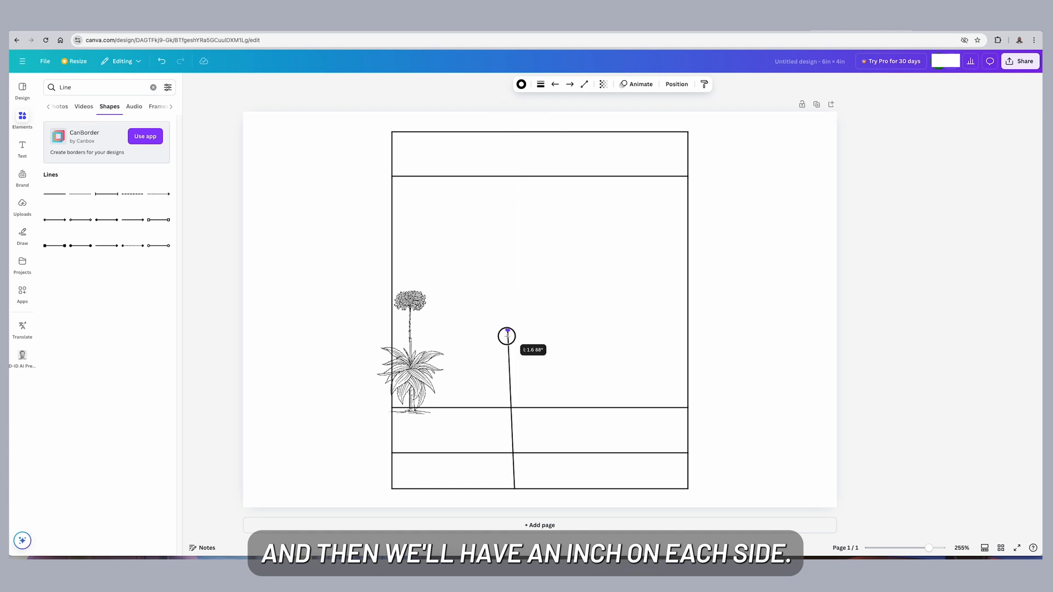
pyautogui.moveTo(425, 350); pyautogui.dragTo(452, 278)
# Step: Add a heading reading "IT'S TIME TO SUIT UP"
pyautogui.click(22, 147)
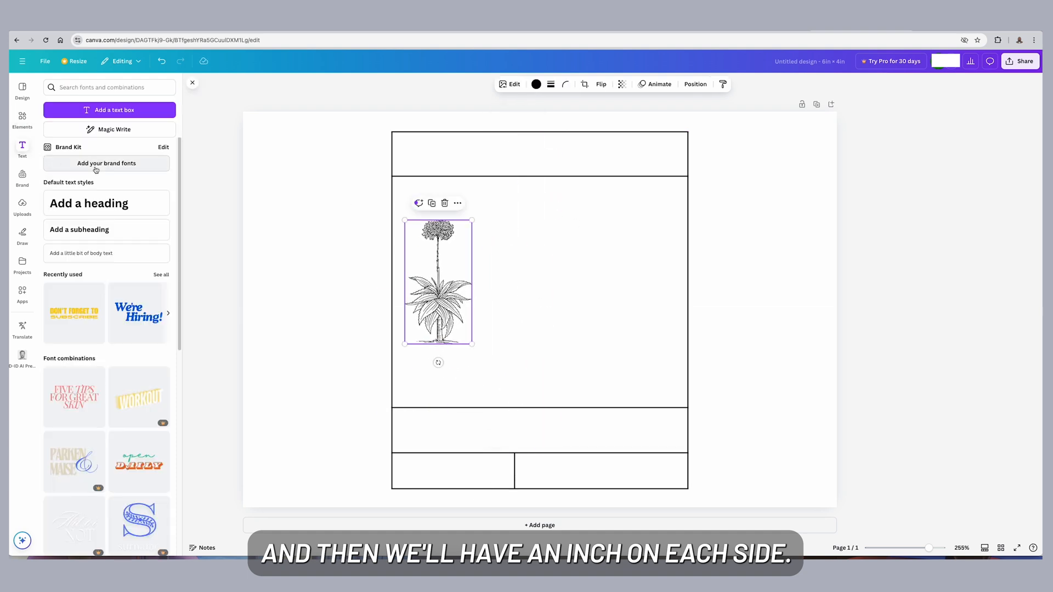
pyautogui.click(104, 207)
pyautogui.write('IT')
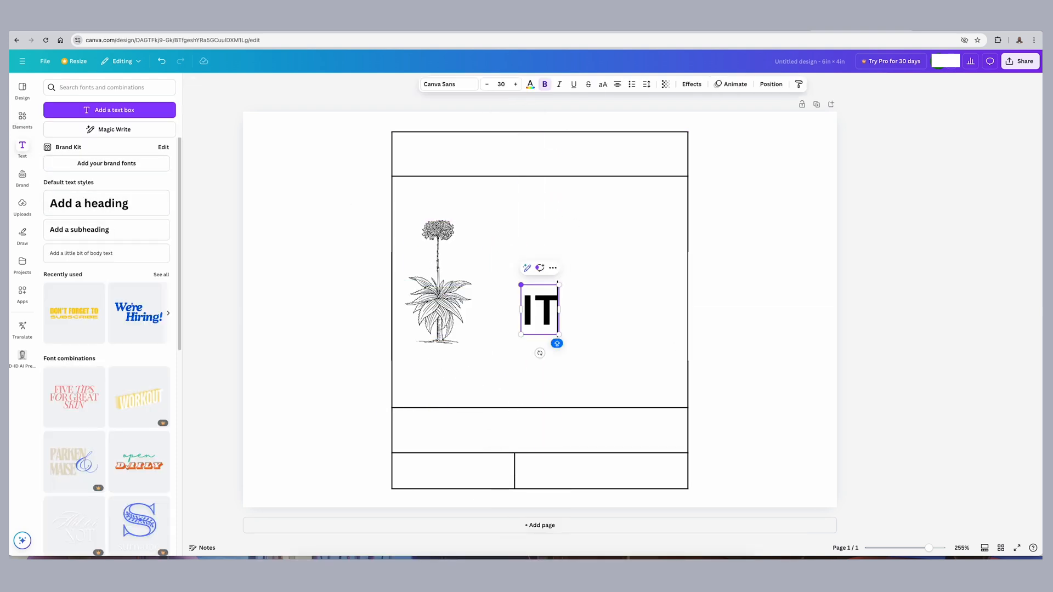
pyautogui.write("'S TIME TO SIP")
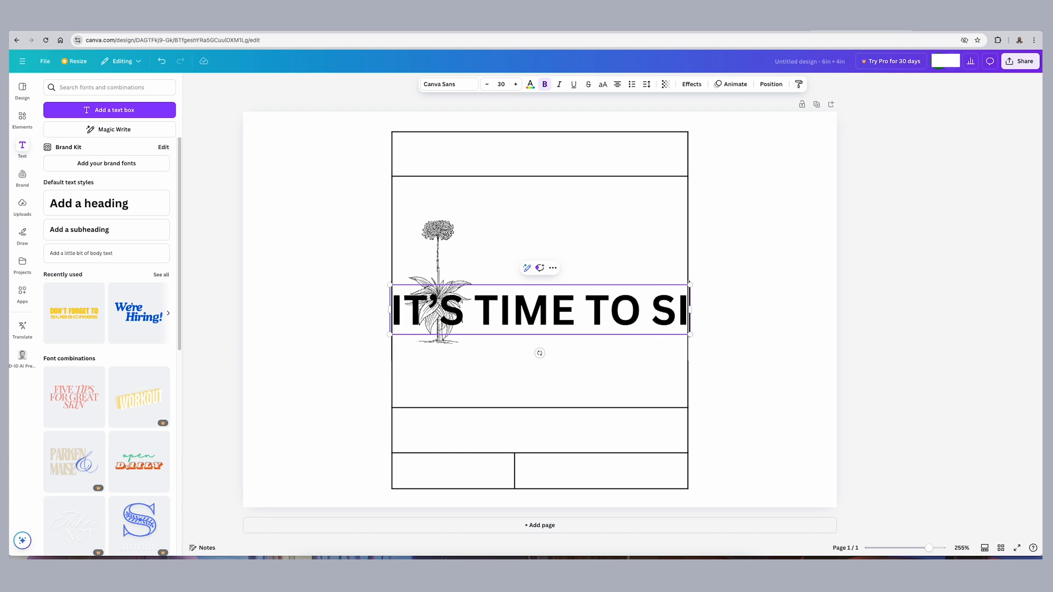
pyautogui.press('BackSpace')
pyautogui.press('BackSpace')
pyautogui.press('BackSpace')
pyautogui.write('SUIT UP')
# Step: Shrink the heading to font size 16.2 and centre it in the frame's top row
pyautogui.hotkey('ctrl', 'a')
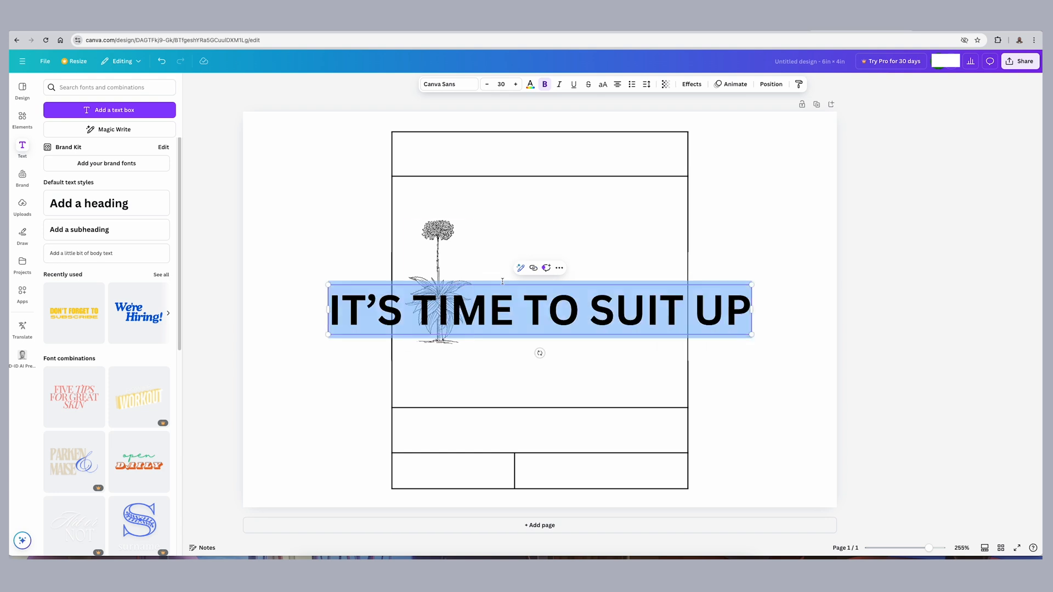
pyautogui.moveTo(324, 292); pyautogui.dragTo(522, 308)
pyautogui.click(729, 269)
pyautogui.moveTo(720, 321); pyautogui.dragTo(622, 154)
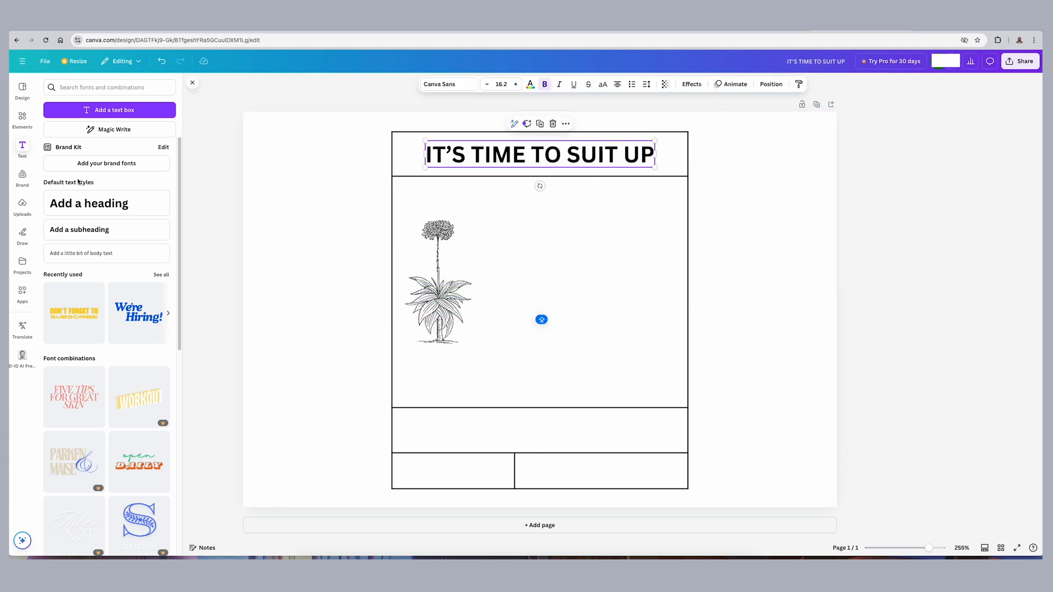
# Step: Add the "Five Tips for Great Skin" font combination, shrink it to size 29.8 and place it beside the agave drawing
pyautogui.scroll(-4, 102, 310)
pyautogui.click(83, 192)
pyautogui.moveTo(569, 250); pyautogui.dragTo(733, 245)
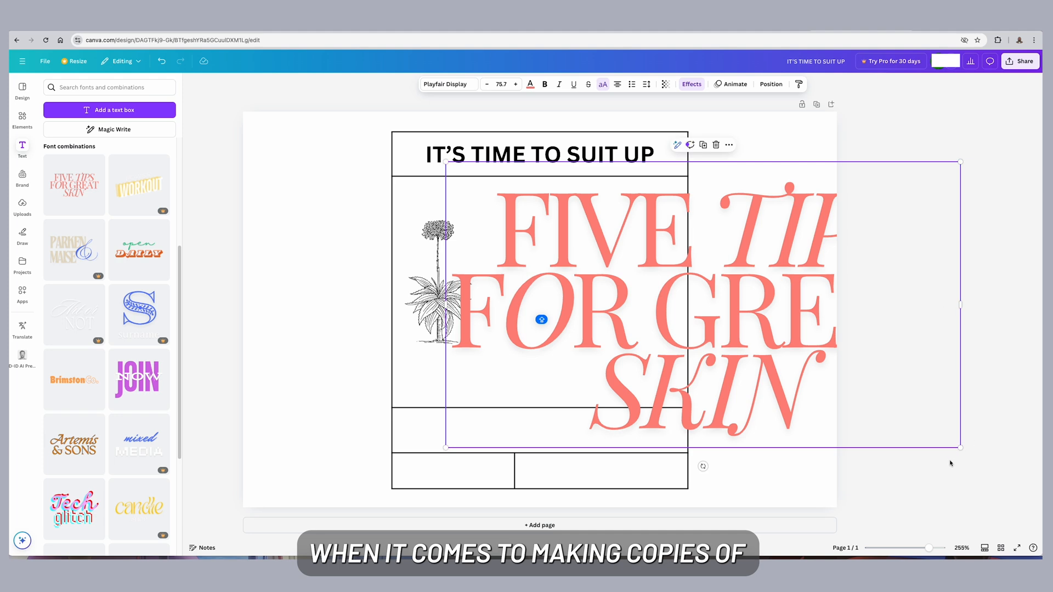
pyautogui.moveTo(960, 448); pyautogui.dragTo(627, 312)
pyautogui.moveTo(573, 223); pyautogui.dragTo(599, 291)
# Step: Replace the font combination's text with "BESTMAN"
pyautogui.doubleClick(579, 306)
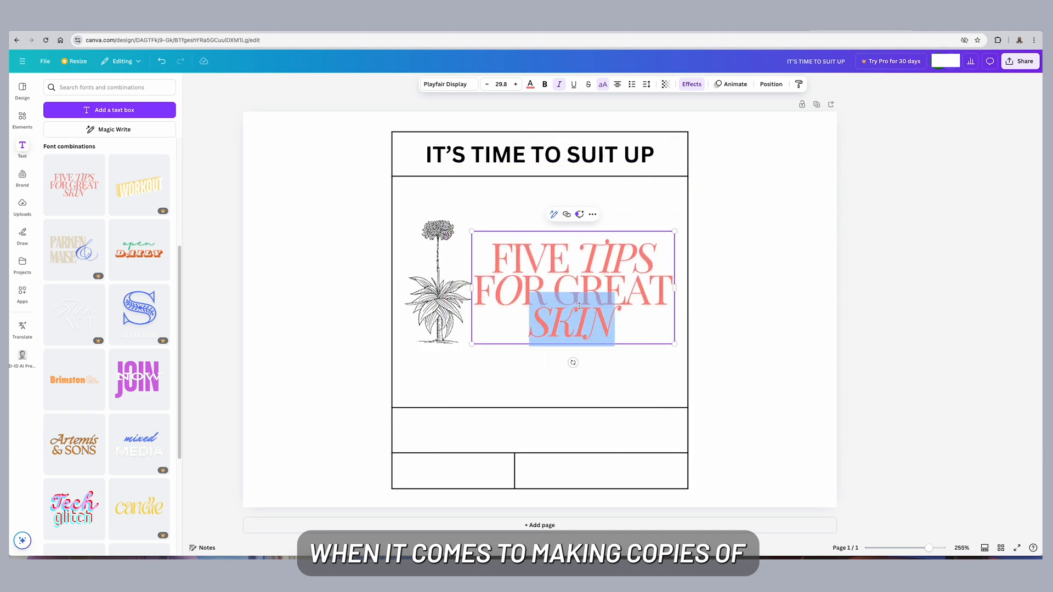
pyautogui.tripleClick(579, 306)
pyautogui.write('GRO')
pyautogui.press('BackSpace')
pyautogui.press('BackSpace')
pyautogui.press('BackSpace')
# Step: Remove the italics from the "BESTMAN" text and set its color to black
pyautogui.press('super+a')
pyautogui.click(559, 84)
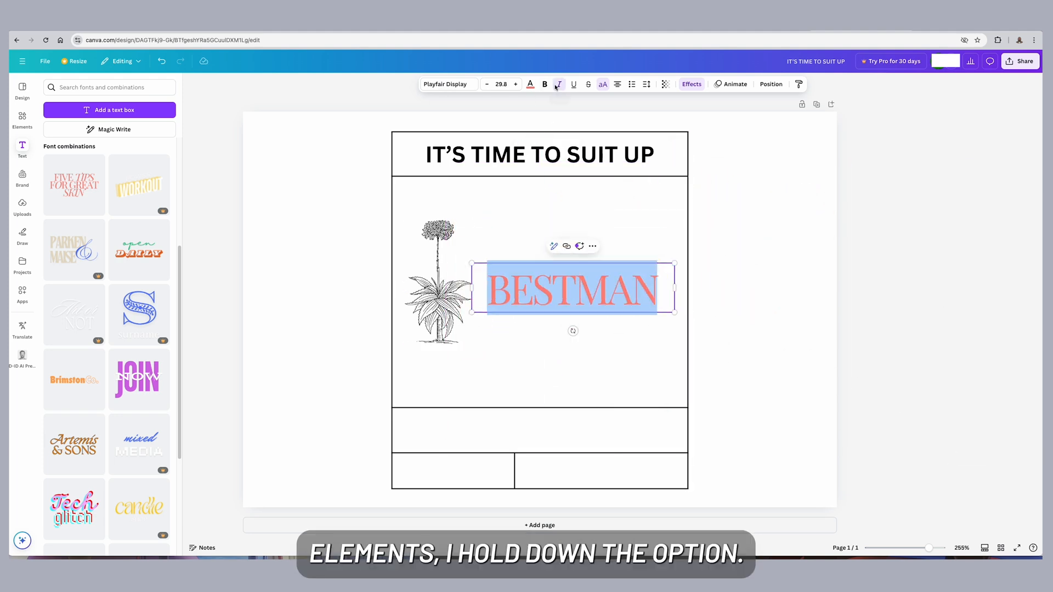
pyautogui.click(530, 84)
pyautogui.click(518, 364)
# Step: Move "BESTMAN" to the bottom of the frame's main section and enlarge its text box to the frame's width
pyautogui.moveTo(594, 289); pyautogui.dragTo(606, 383)
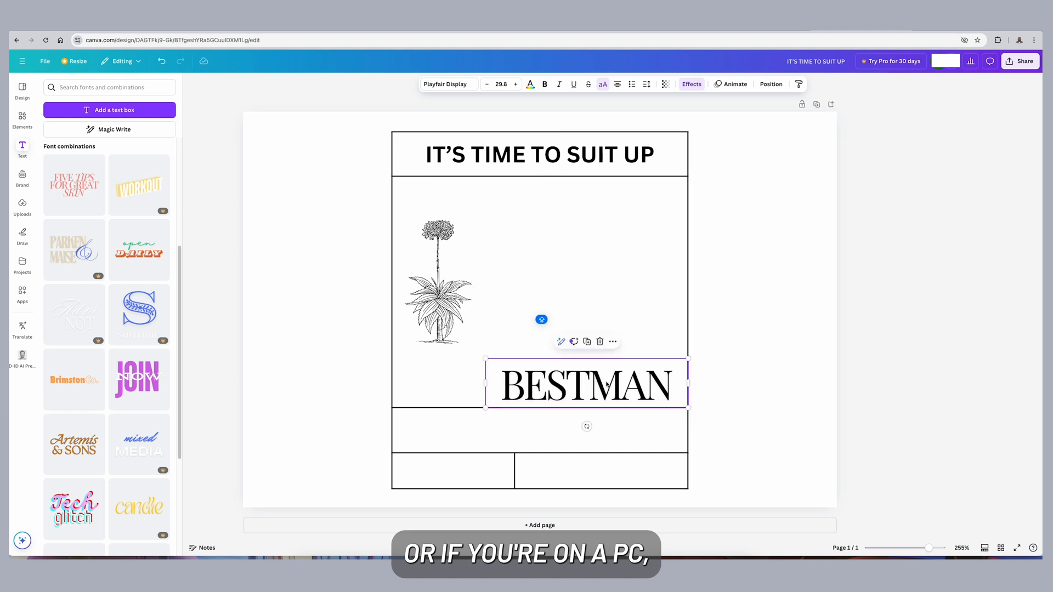
pyautogui.moveTo(485, 359); pyautogui.dragTo(392, 336)
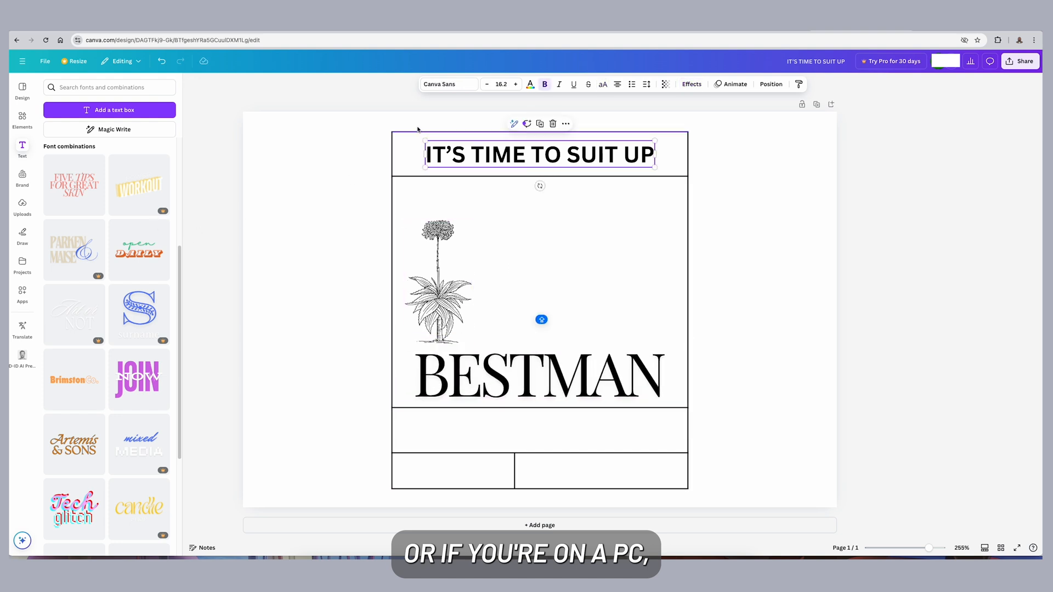
# Step: Set the font of the "IT'S TIME TO SUIT UP" heading to Montserrat
pyautogui.scroll(-5, 140, 319)
pyautogui.click(447, 84)
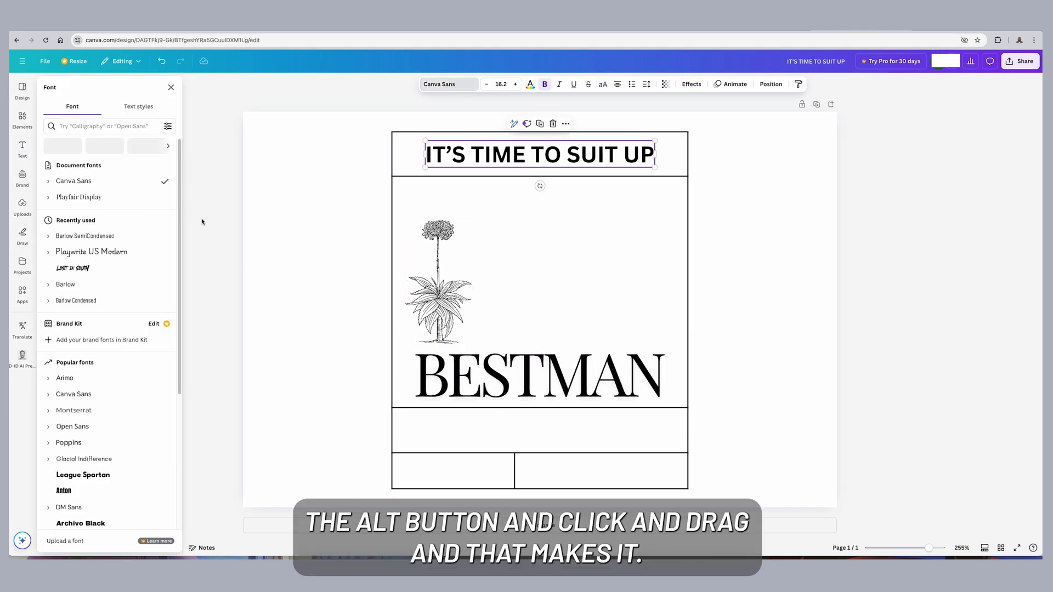
pyautogui.click(102, 254)
pyautogui.click(82, 411)
# Step: Duplicate the heading into the row below "BESTMAN" and replace its text with the couple's first names followed by "'S WEDDING"
pyautogui.moveTo(536, 155); pyautogui.dragTo(535, 433)
pyautogui.click(511, 432)
pyautogui.write('MARK & AMBER')
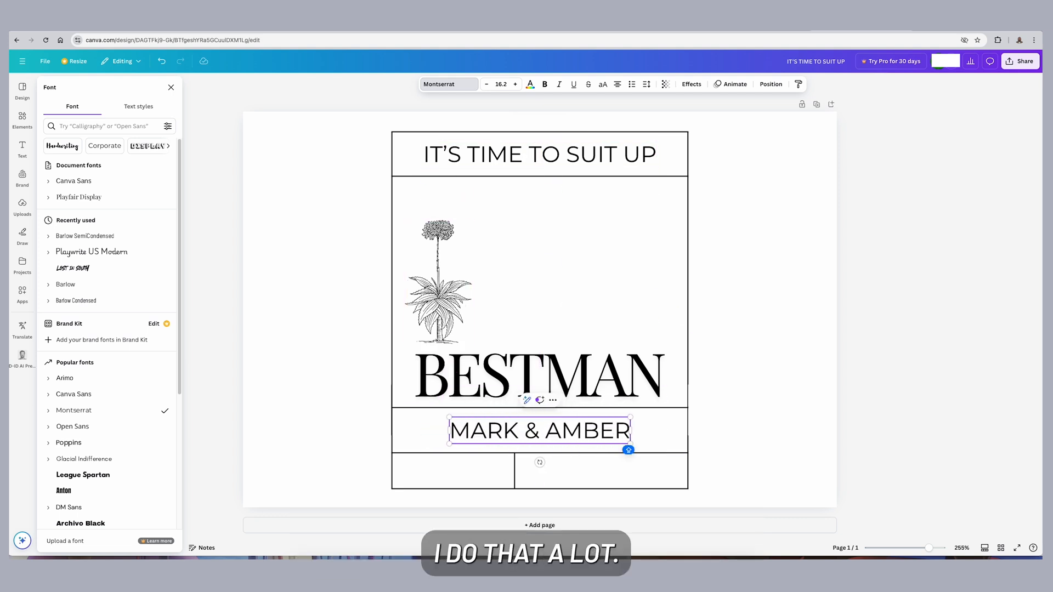
pyautogui.write("'S WEDDING")
# Step: Set the wedding line's text size to 14.2 and center it within its row
pyautogui.press('super+a')
pyautogui.click(485, 84)
pyautogui.click(486, 84)
pyautogui.click(486, 84)
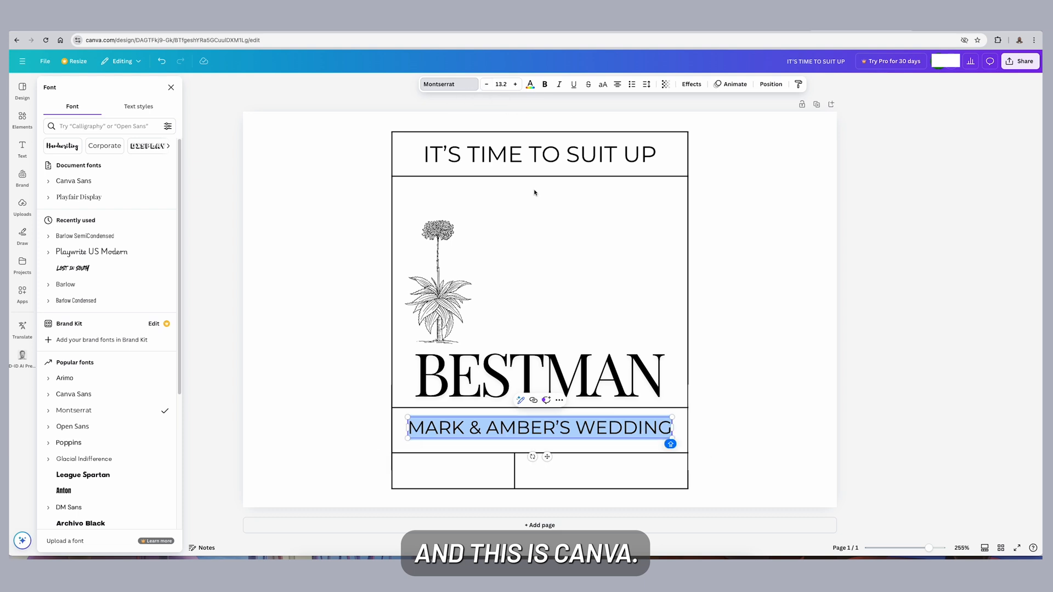
pyautogui.click(536, 192)
pyautogui.moveTo(539, 436); pyautogui.dragTo(538, 440)
pyautogui.click(516, 84)
pyautogui.click(961, 350)
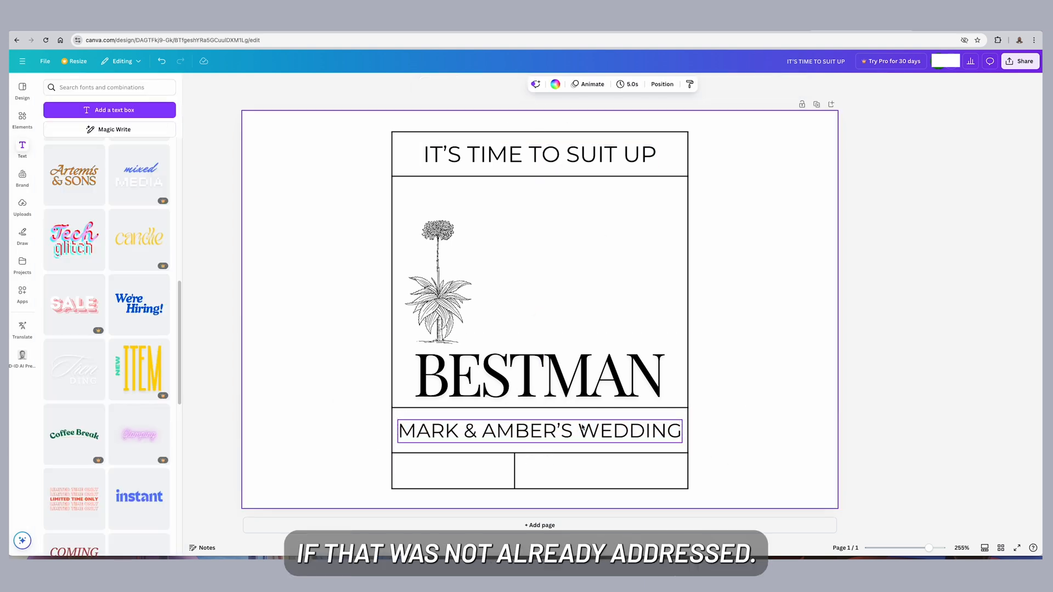
# Step: Duplicate the wedding line into the frame's lower-left cell and replace its text with "06.17.78"
pyautogui.moveTo(473, 434); pyautogui.dragTo(479, 474)
pyautogui.doubleClick(479, 473)
pyautogui.write('06.17.78')
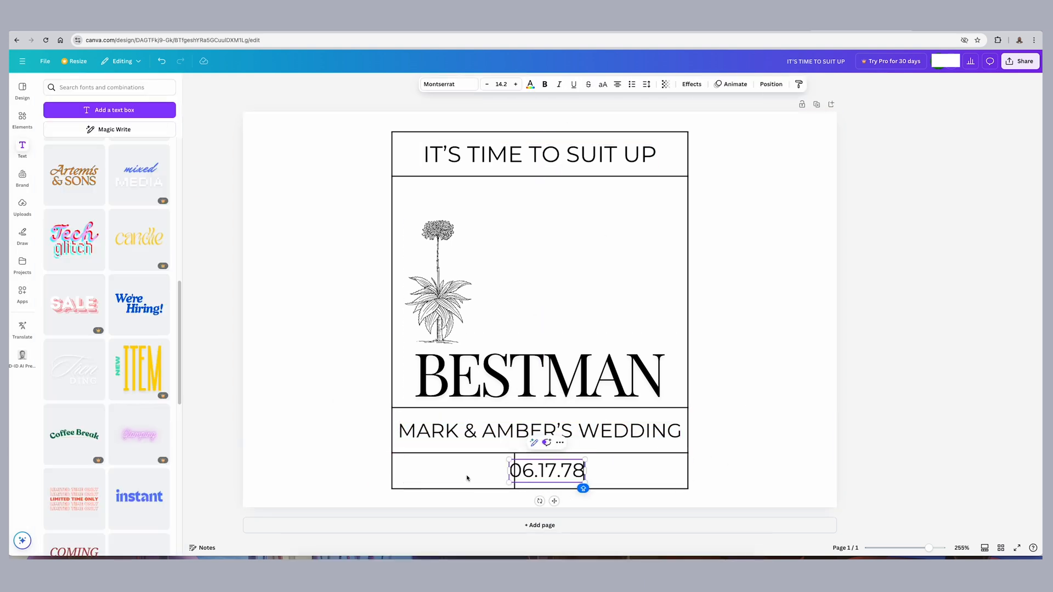
# Step: Duplicate the date into the frame's lower-right cell and replace its text with "MIAMI, FL"
pyautogui.moveTo(567, 477); pyautogui.dragTo(600, 471)
pyautogui.click(635, 465)
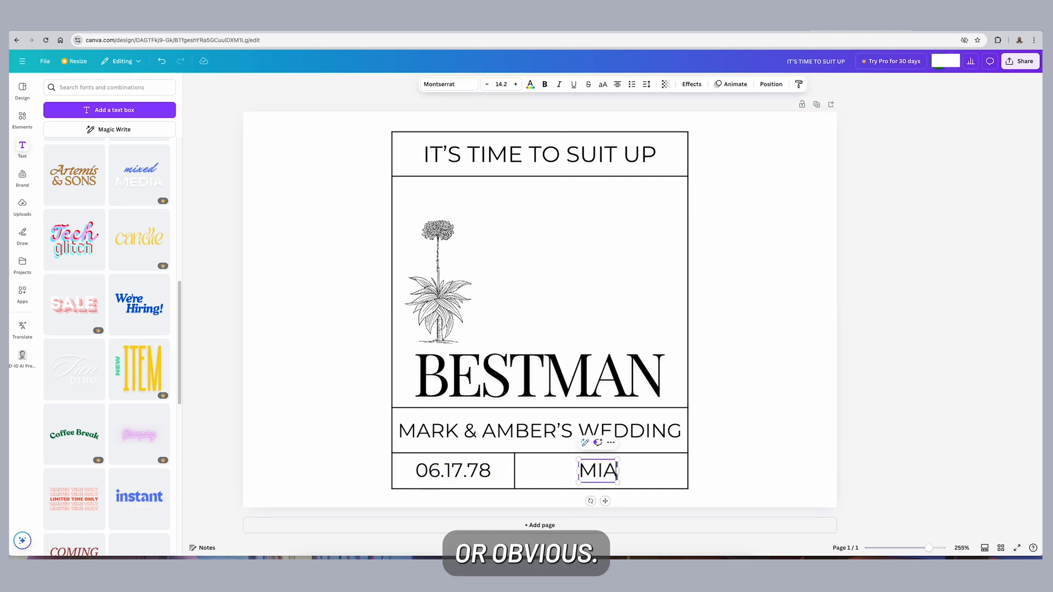
pyautogui.click(701, 372)
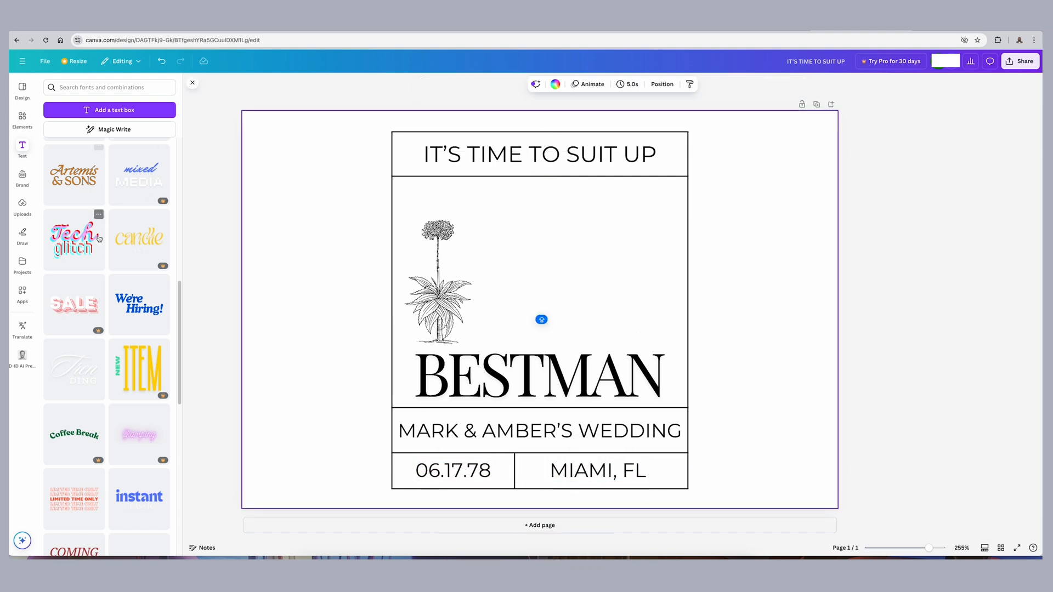
# Step: Add the "Artemis & Sons" font combination and replace its upper line with the best man's first name
pyautogui.click(74, 174)
pyautogui.doubleClick(519, 266)
pyautogui.write('Aaron')
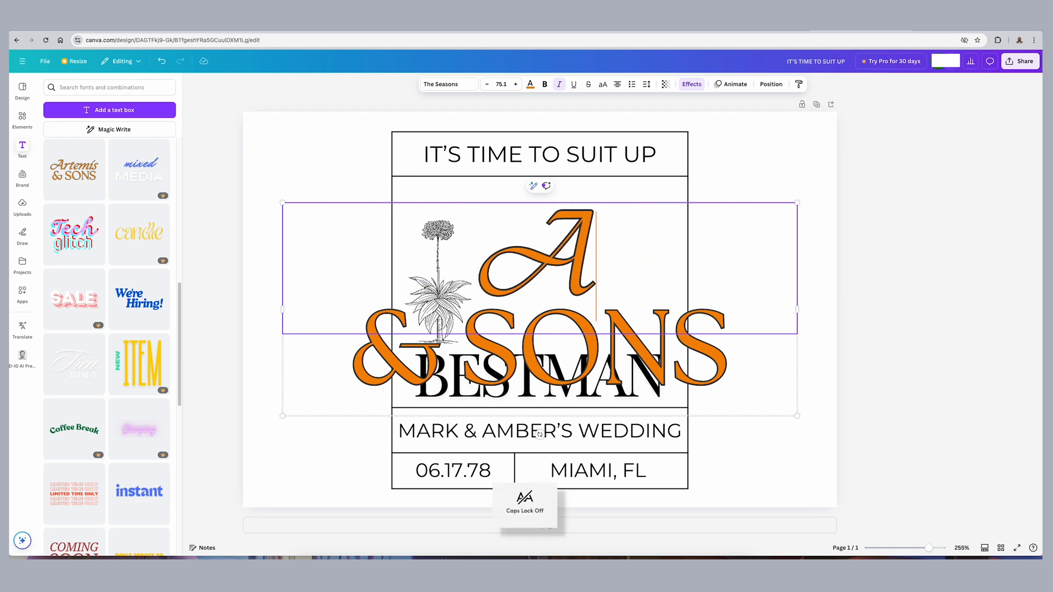
# Step: Ungroup the font combination and delete its "& SONS" line
pyautogui.click(683, 296)
pyautogui.click(683, 297)
pyautogui.press('super+shift+g')
pyautogui.click(713, 359)
pyautogui.press('Delete')
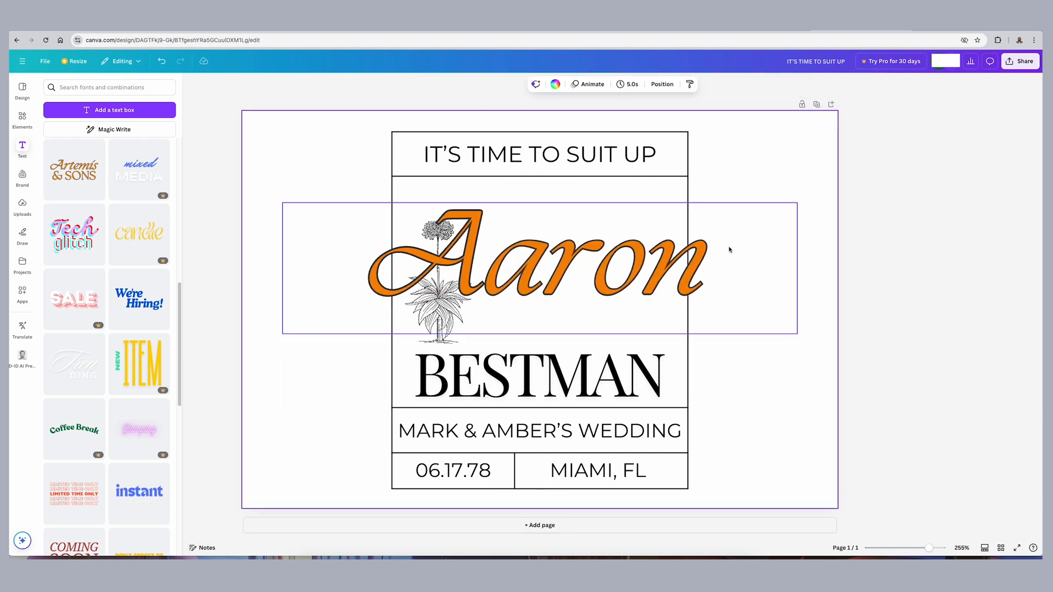
# Step: Shrink the best man's name to size 42.7 near the main section's top and move the agave drawing to the section's right side
pyautogui.click(729, 249)
pyautogui.moveTo(282, 203); pyautogui.dragTo(504, 259)
pyautogui.moveTo(710, 303); pyautogui.dragTo(581, 235)
pyautogui.moveTo(438, 301); pyautogui.dragTo(637, 276)
pyautogui.moveTo(531, 228)
pyautogui.mouseDown()
pyautogui.moveTo(499, 252)
pyautogui.moveTo(522, 241)
pyautogui.mouseUp()
# Step: Shrink "BESTMAN" to size 26.9 in the main section's lower-left corner, with the agave drawing at the lower right
pyautogui.click(639, 366)
pyautogui.moveTo(689, 335); pyautogui.dragTo(576, 363)
pyautogui.moveTo(630, 309); pyautogui.dragTo(634, 391)
# Step: Enlarge the best man's name to size 56.8 and center it across the frame's main section
pyautogui.click(493, 241)
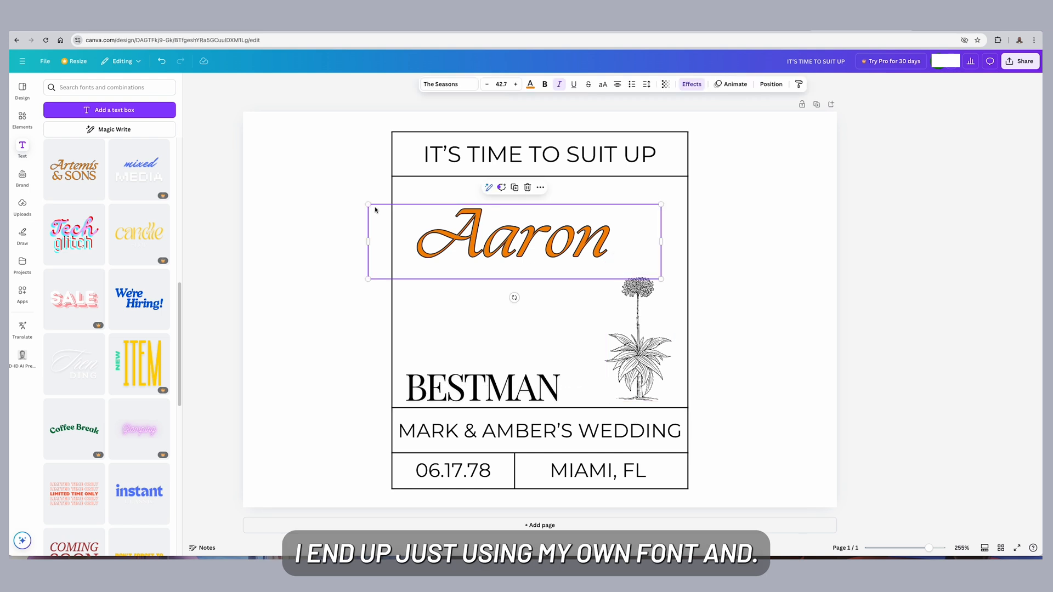
pyautogui.moveTo(369, 205); pyautogui.dragTo(294, 184)
pyautogui.moveTo(471, 240); pyautogui.dragTo(518, 239)
pyautogui.moveTo(707, 278); pyautogui.dragTo(736, 283)
pyautogui.moveTo(523, 242); pyautogui.dragTo(523, 250)
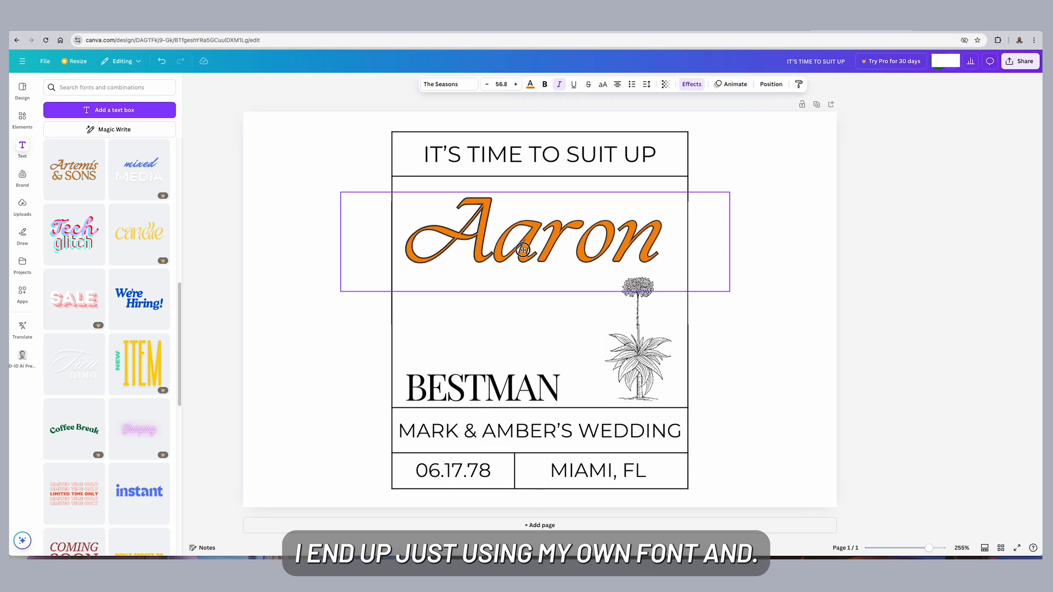
# Step: Set the best man's name to a white fill and move "BESTMAN" directly beneath it
pyautogui.click(529, 84)
pyautogui.click(165, 263)
pyautogui.click(329, 340)
pyautogui.moveTo(425, 387); pyautogui.dragTo(439, 301)
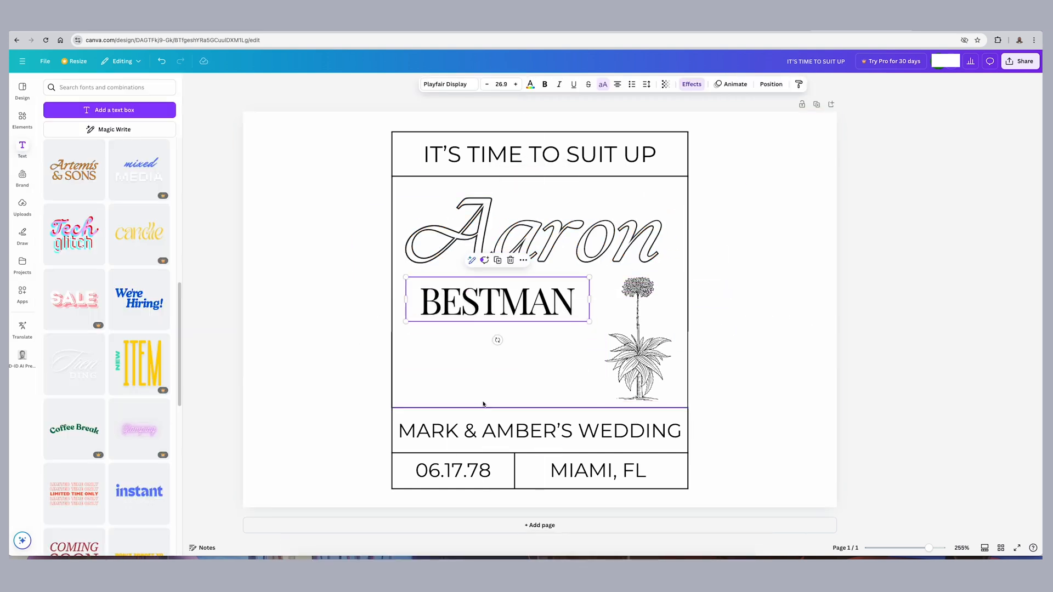
# Step: Move the agave drawing outside the frame into the right margin and enlarge it to fill the space
pyautogui.click(638, 359)
pyautogui.moveTo(642, 362); pyautogui.dragTo(768, 274)
pyautogui.moveTo(731, 313); pyautogui.dragTo(686, 401)
pyautogui.moveTo(757, 291); pyautogui.dragTo(778, 291)
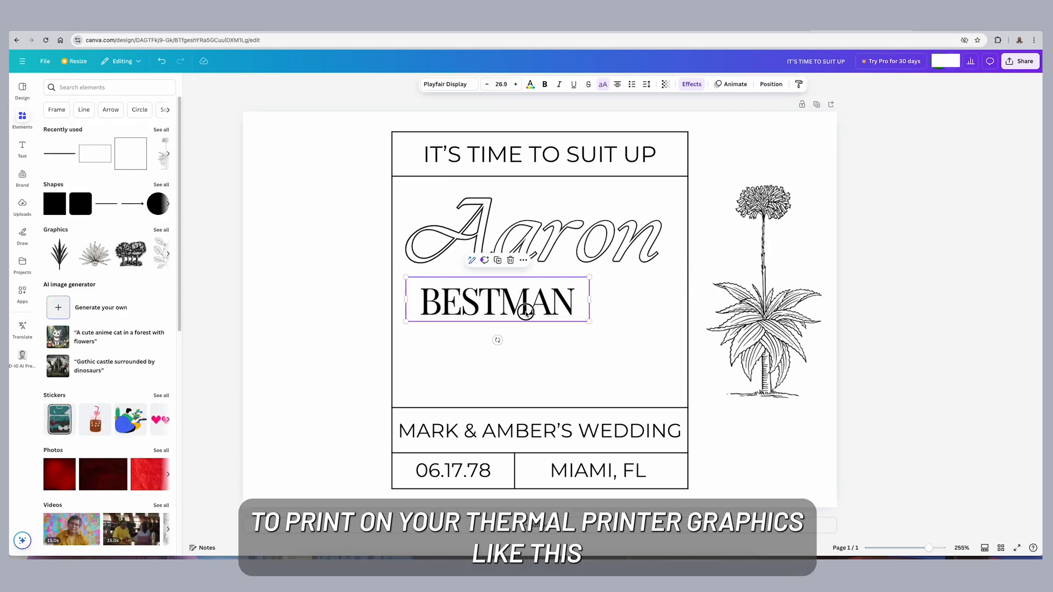
# Step: Center "BESTMAN" low in the main section, lower the name above it, and copy the agave drawing into the left margin
pyautogui.moveTo(497, 302); pyautogui.dragTo(540, 369)
pyautogui.click(296, 305)
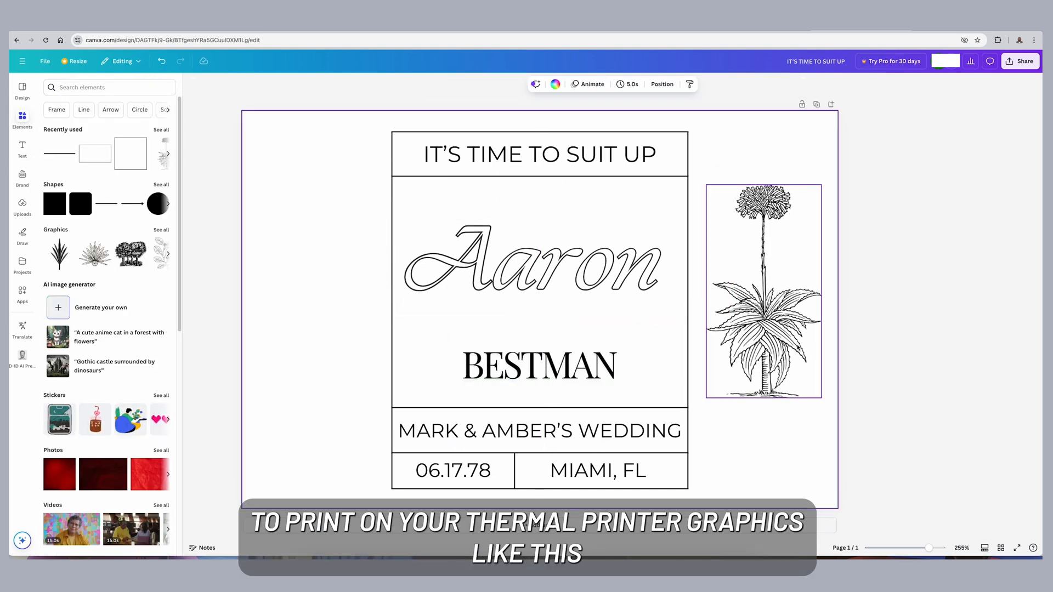
pyautogui.moveTo(798, 347); pyautogui.dragTo(351, 365)
pyautogui.click(254, 162)
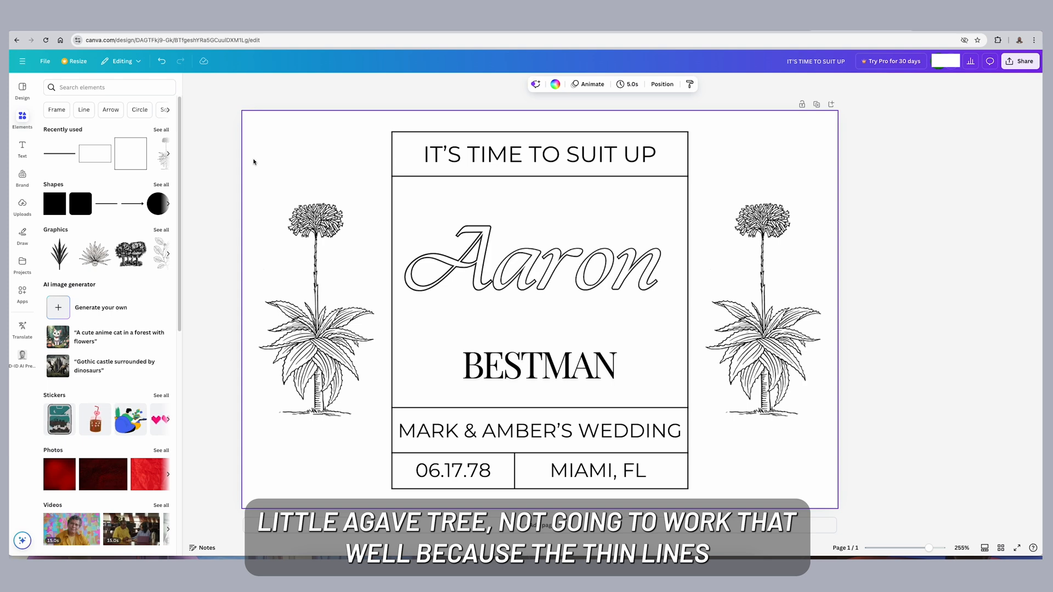
# Step: Search the elements for "wedding", limit the results to graphics, and narrow the search to "Wedding rings"
pyautogui.click(109, 87)
pyautogui.write('wedding')
pyautogui.press('Return')
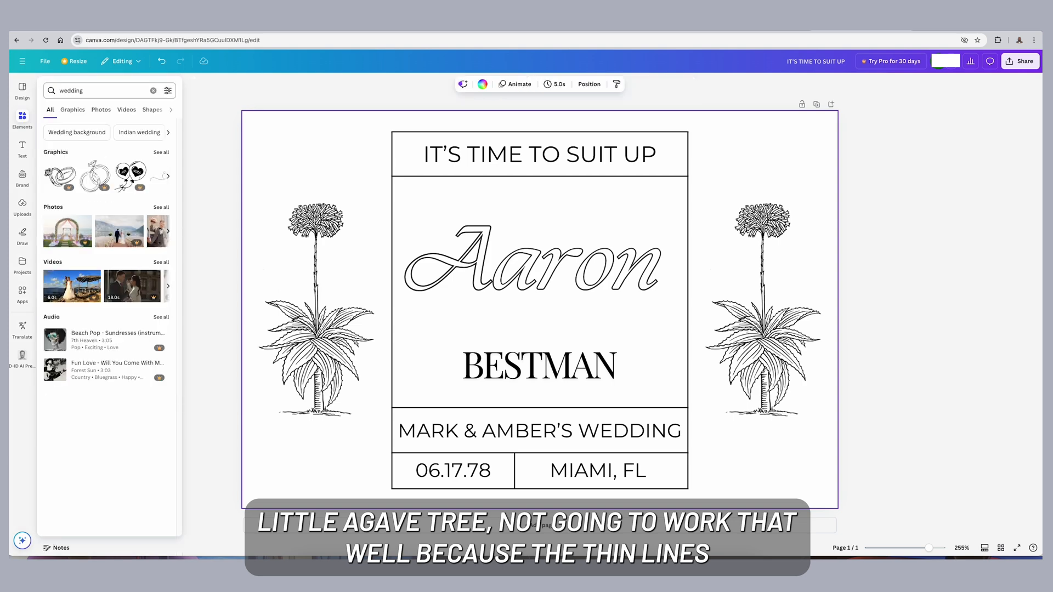
pyautogui.click(72, 110)
pyautogui.scroll(-10, 90, 411)
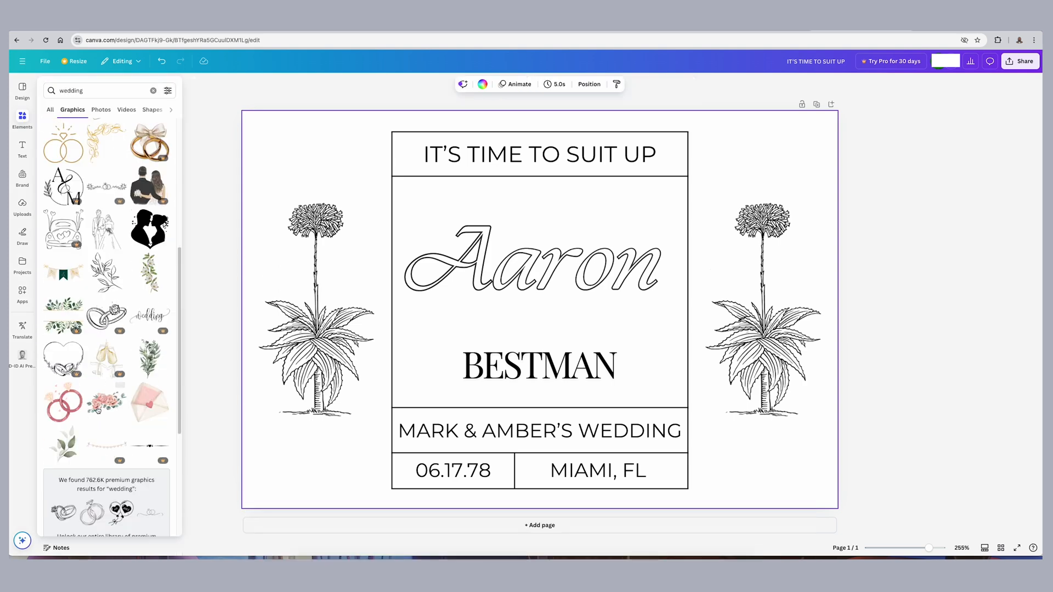
pyautogui.scroll(-5, 90, 410)
pyautogui.click(90, 406)
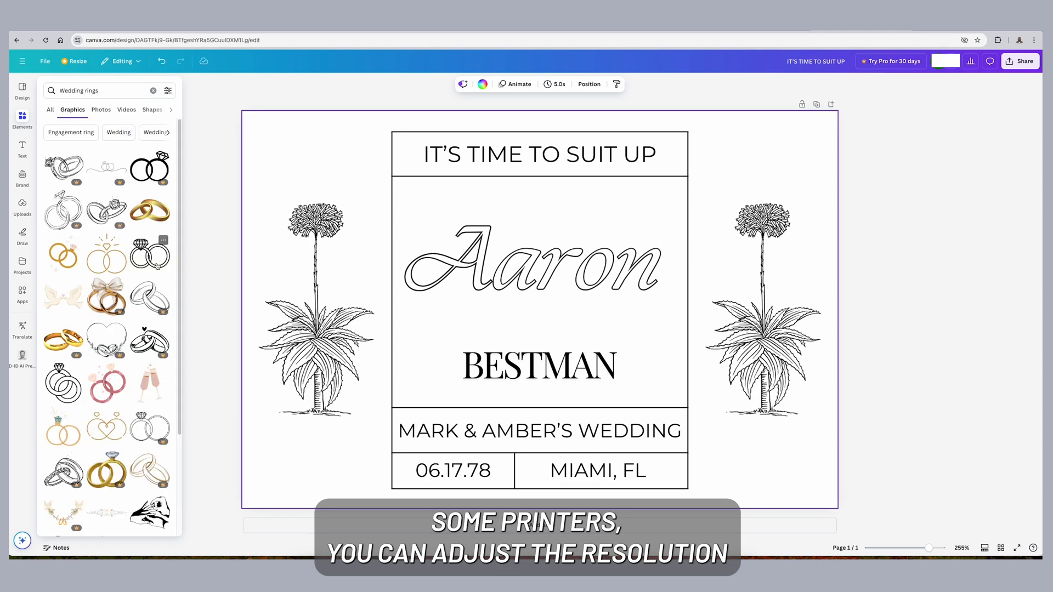
# Step: Add the black outline graphic of two sparkling rings and put it in the right margin in place of the agave drawing
pyautogui.scroll(-5, 157, 267)
pyautogui.click(154, 275)
pyautogui.click(762, 335)
pyautogui.press('Delete')
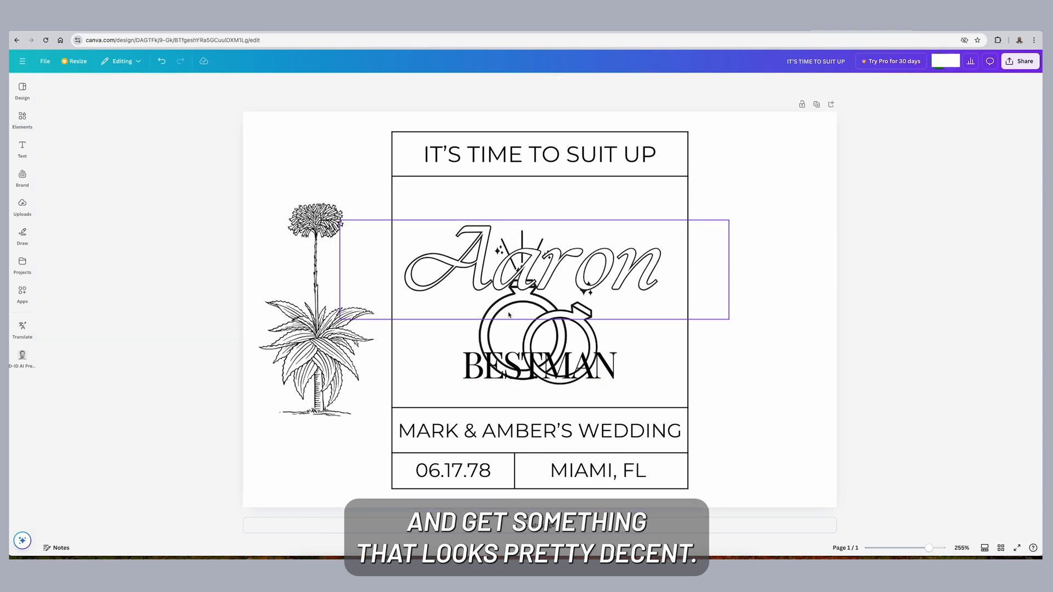
pyautogui.click(510, 313)
pyautogui.moveTo(614, 336); pyautogui.dragTo(832, 333)
pyautogui.click(22, 117)
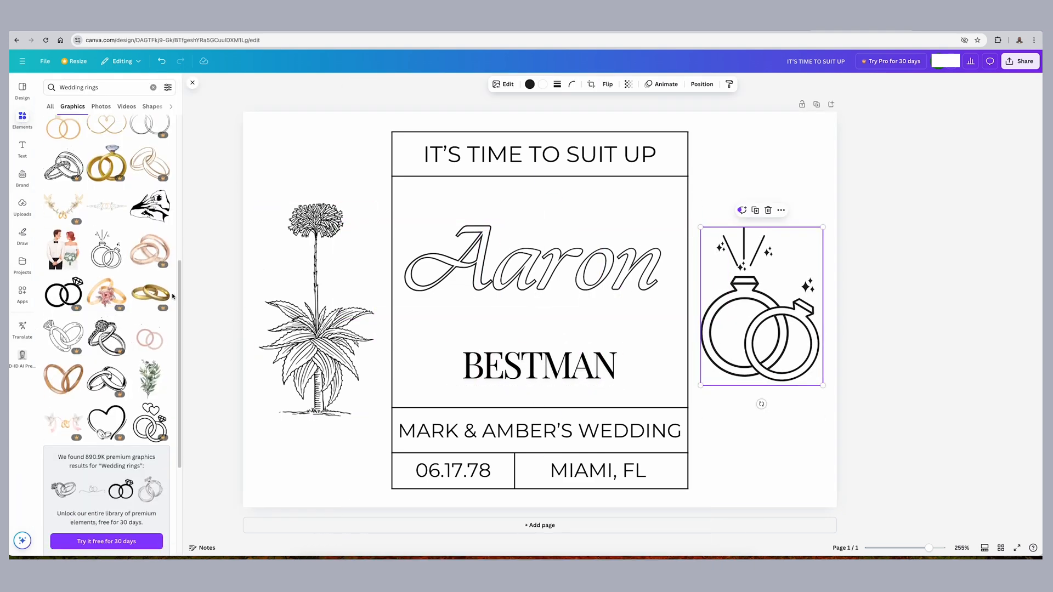
# Step: Change the font of the best man's name to Brittany
pyautogui.click(409, 253)
pyautogui.click(463, 88)
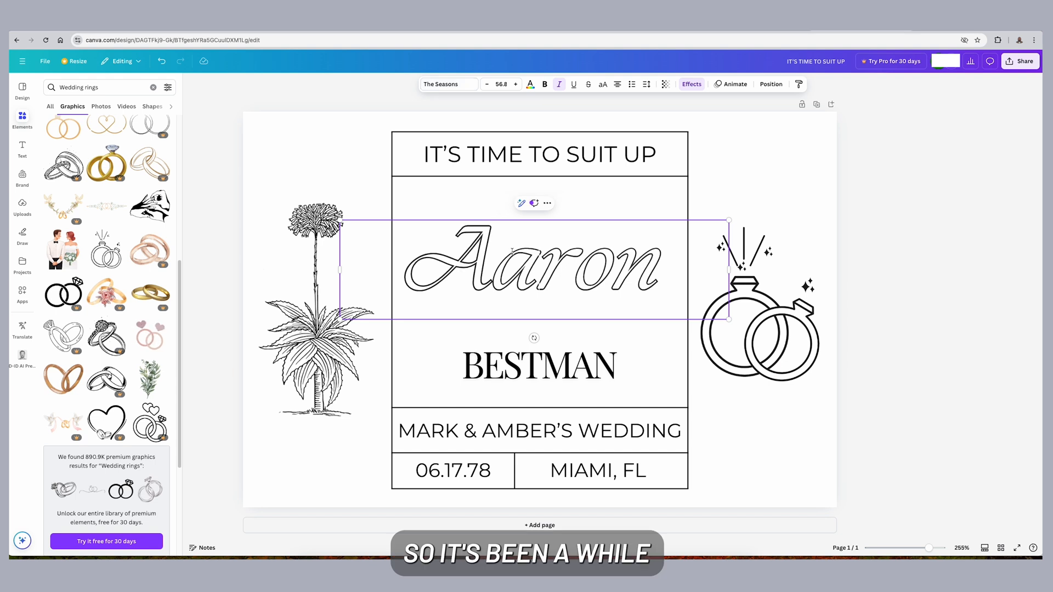
pyautogui.doubleClick(548, 260)
pyautogui.click(559, 87)
pyautogui.click(561, 88)
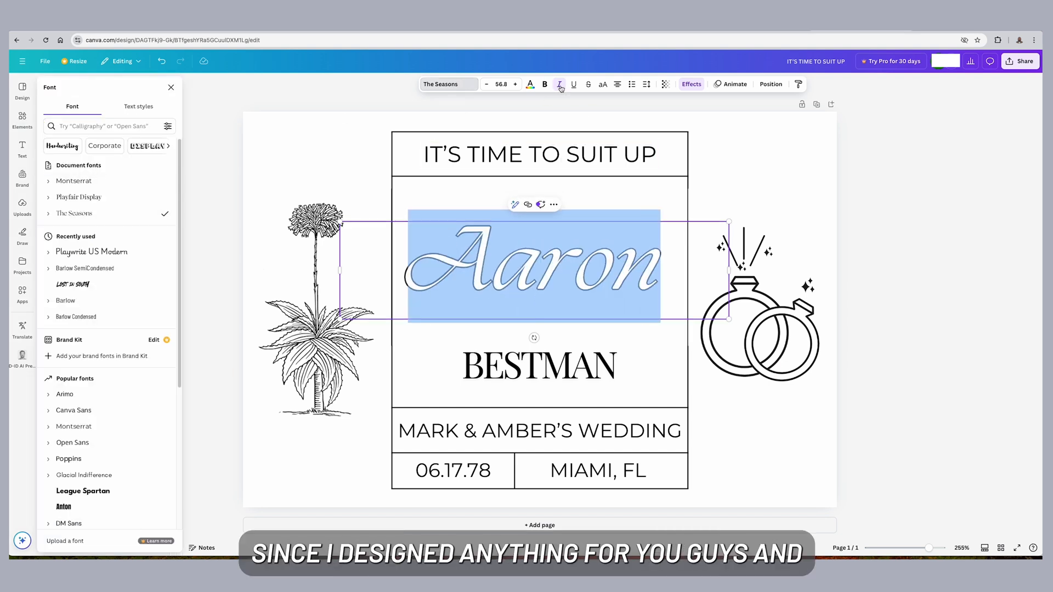
pyautogui.scroll(-7, 112, 281)
pyautogui.click(113, 247)
# Step: Remove the Outline effect from the best man's name and set its color to black
pyautogui.click(691, 84)
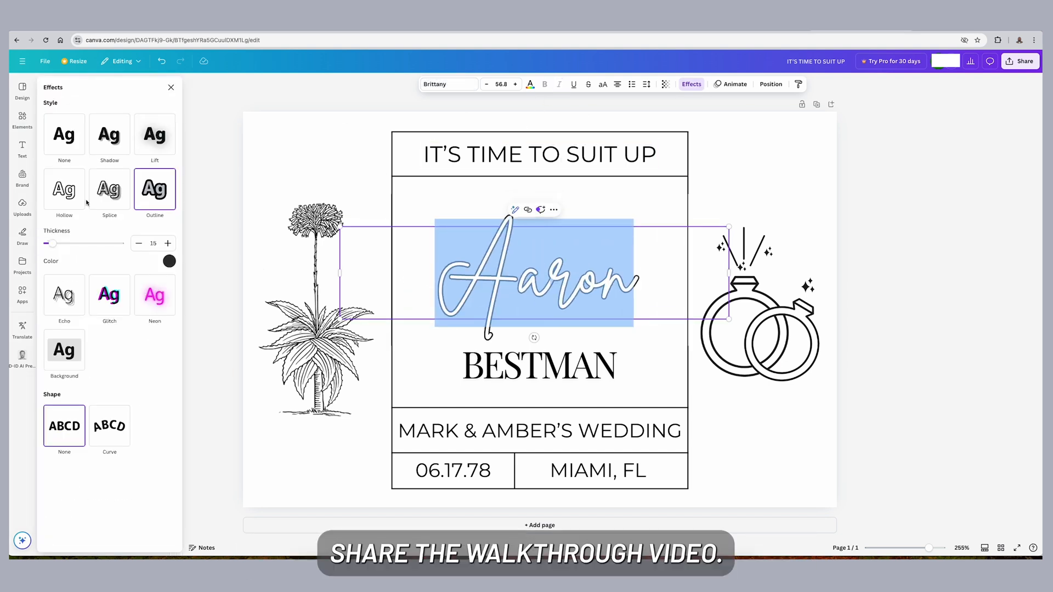
pyautogui.click(64, 135)
pyautogui.click(530, 84)
pyautogui.click(73, 146)
pyautogui.click(277, 182)
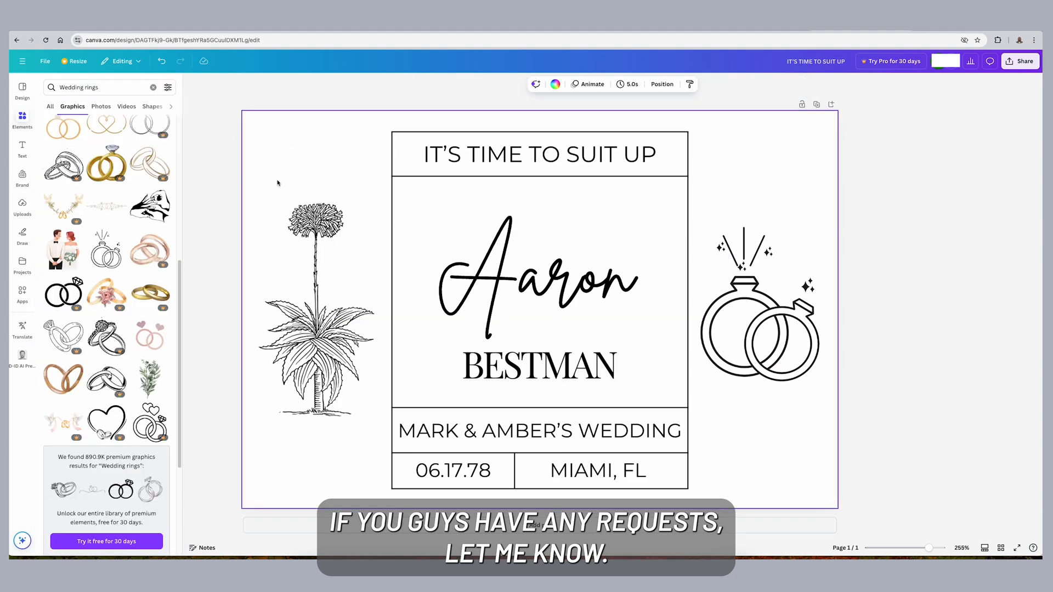
# Step: Search the graphics for "agave" and "Tequila" and look through the plant illustrations
pyautogui.click(153, 88)
pyautogui.write('agave')
pyautogui.press('Return')
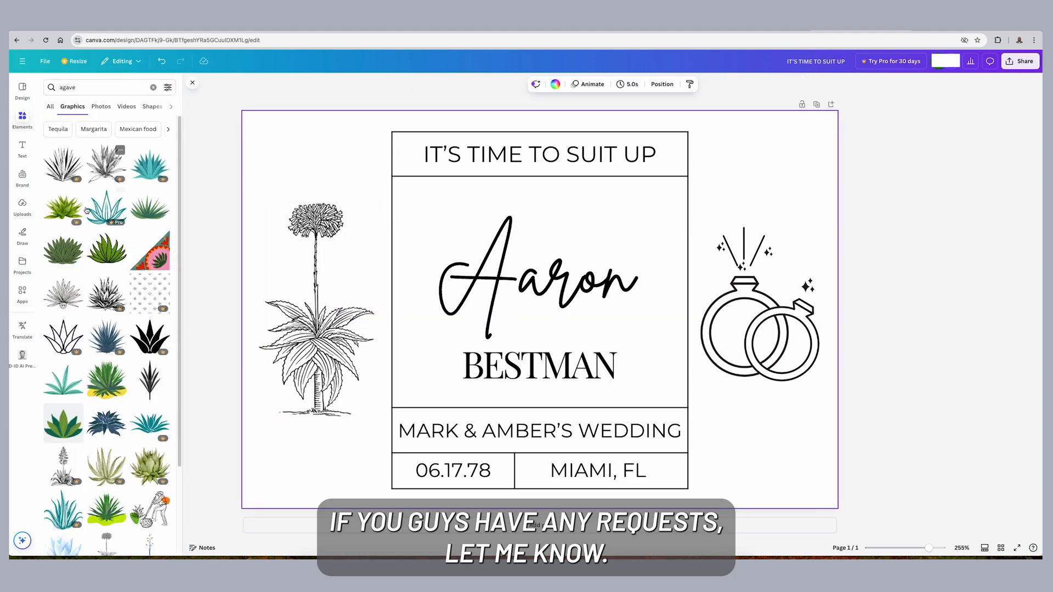
pyautogui.scroll(-15, 91, 324)
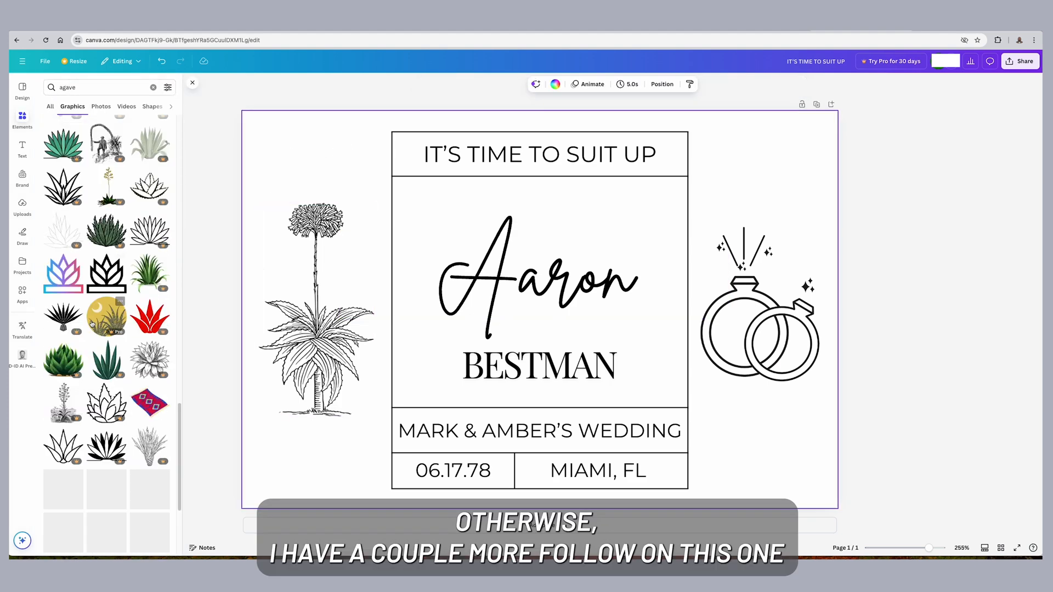
pyautogui.scroll(-20, 92, 324)
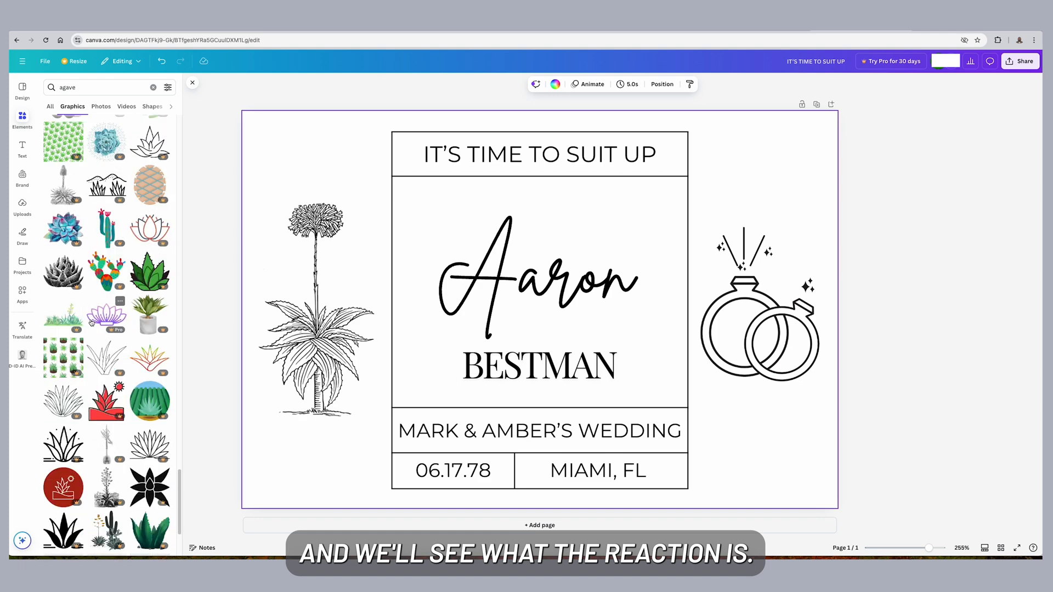
pyautogui.scroll(-20, 92, 325)
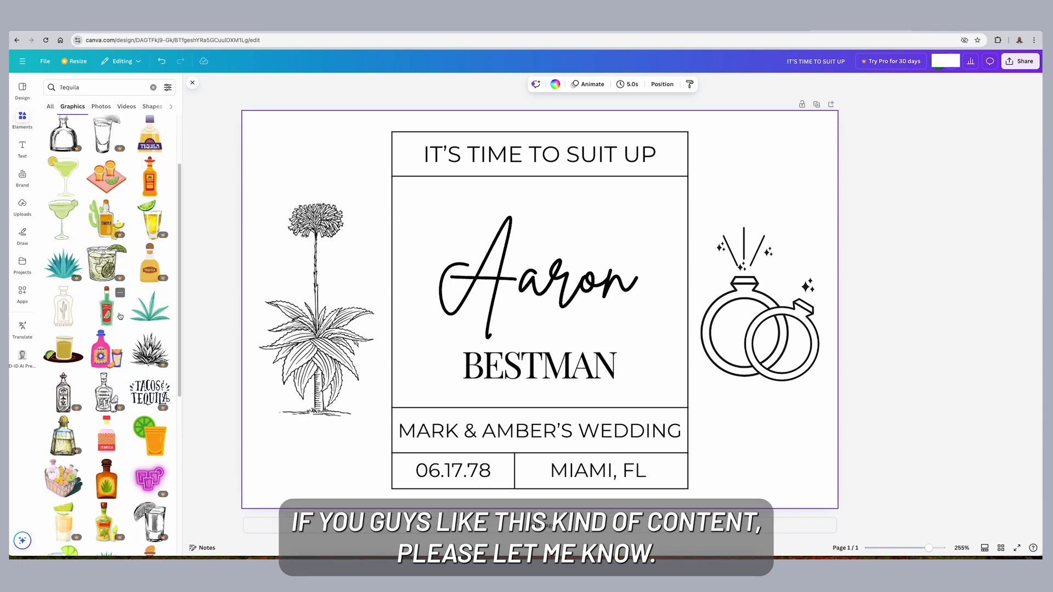
# Step: Add the green agave leaf graphic to the page and apply the Slate filter to it
pyautogui.click(150, 307)
pyautogui.moveTo(582, 209); pyautogui.dragTo(527, 204)
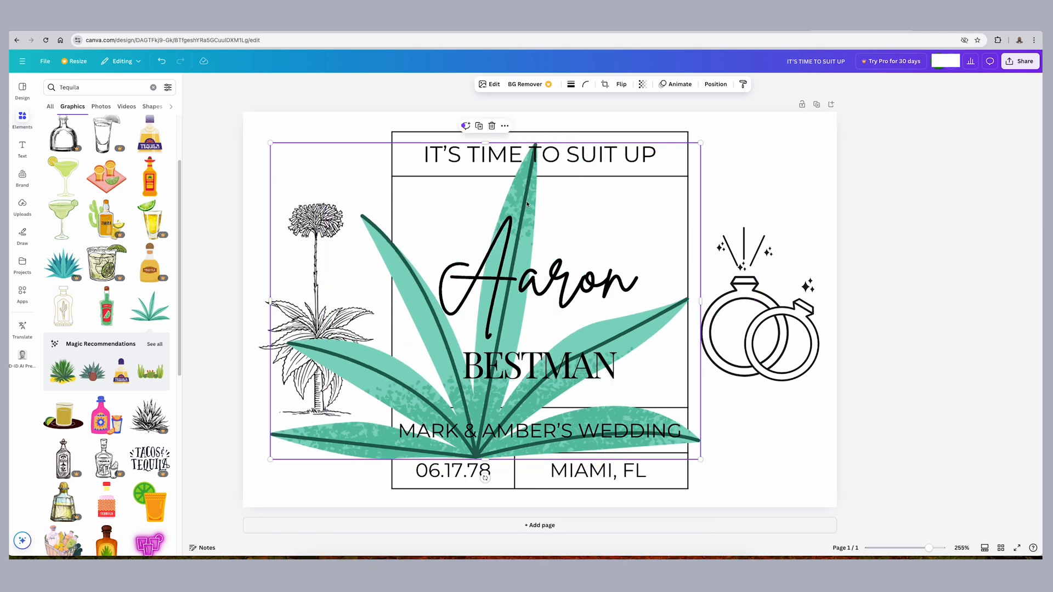
pyautogui.click(485, 85)
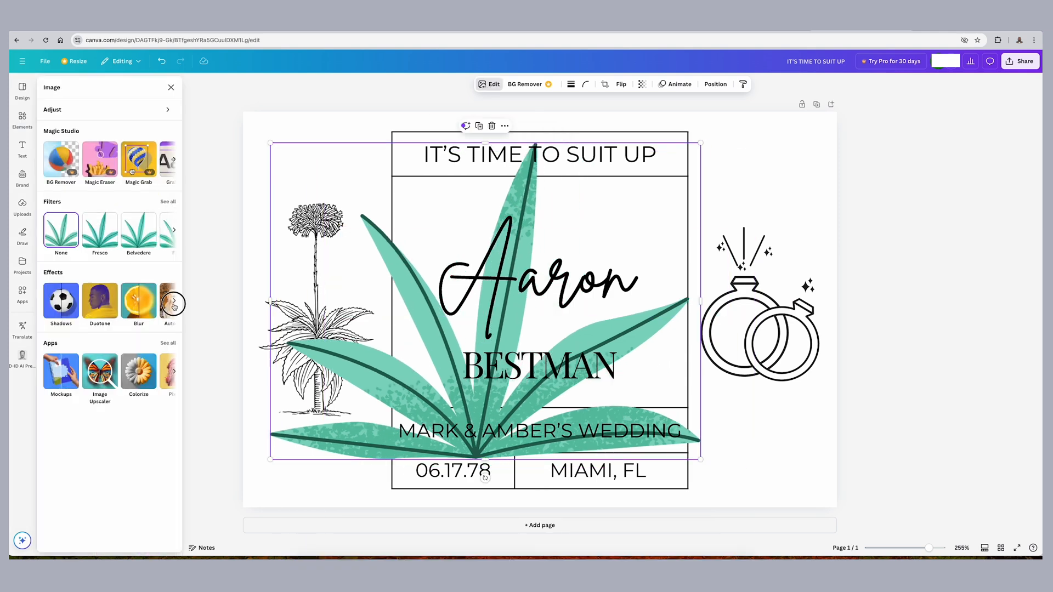
pyautogui.click(168, 202)
pyautogui.scroll(-5, 143, 281)
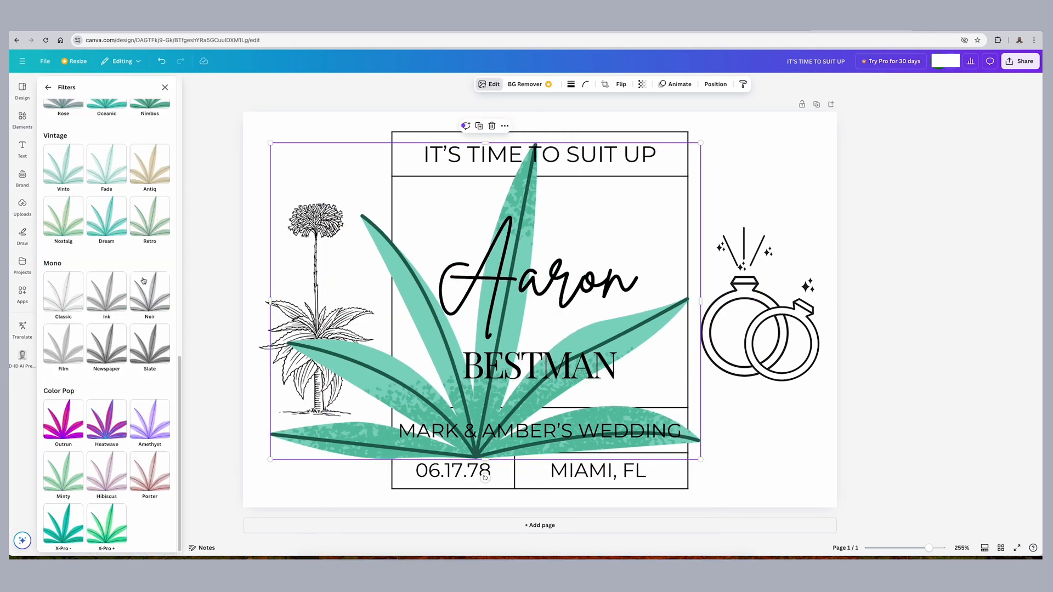
pyautogui.click(141, 349)
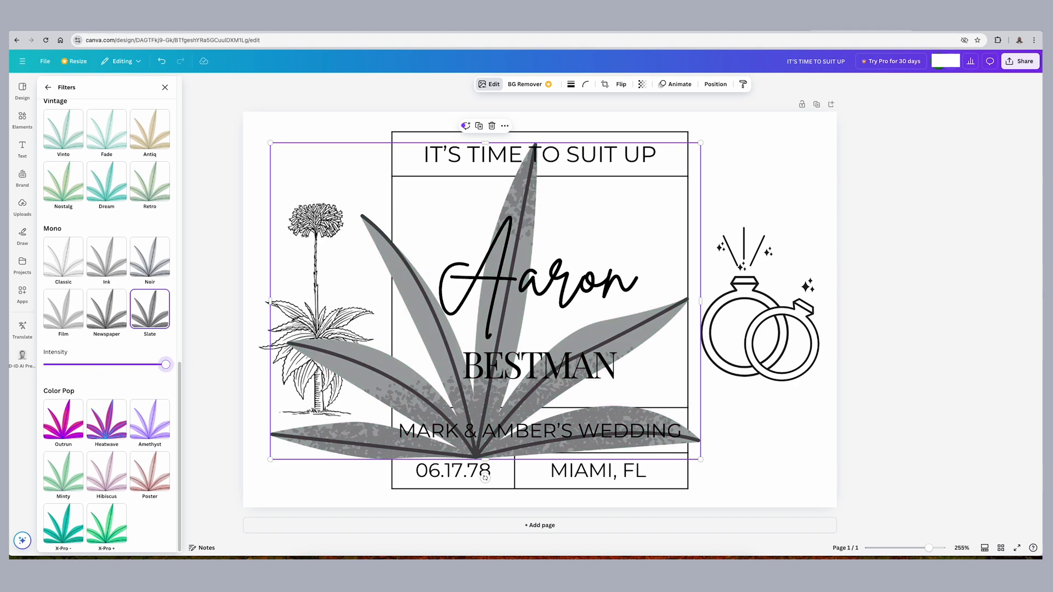
# Step: Search the graphics for "cactus" and add the black line drawing of a spiky-leaved succulent
pyautogui.click(166, 87)
pyautogui.scroll(2, 106, 186)
pyautogui.tripleClick(77, 87)
pyautogui.write('cactus')
pyautogui.press('Return')
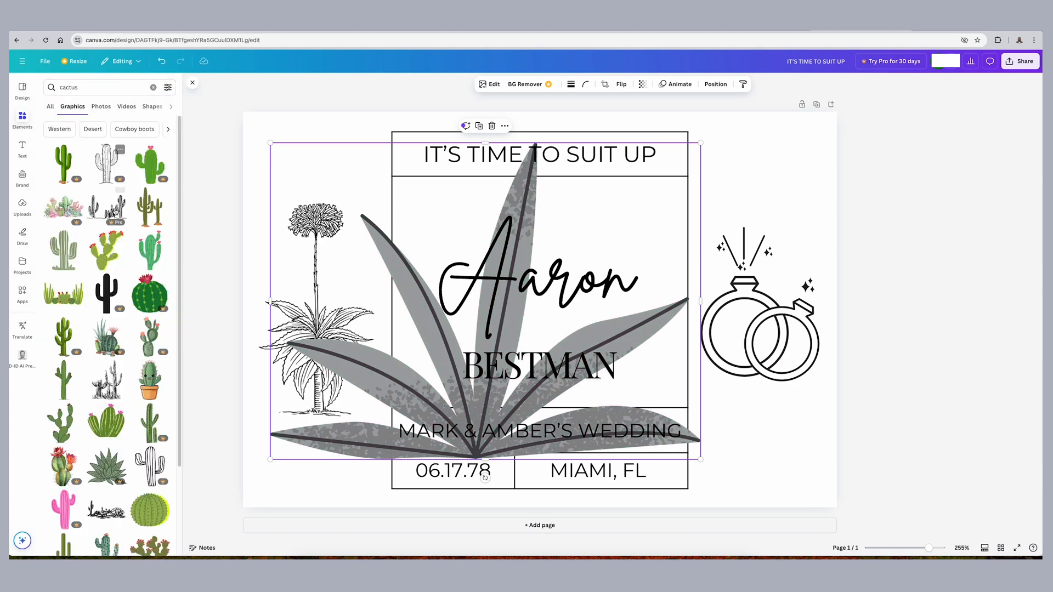
pyautogui.scroll(-7, 114, 214)
pyautogui.click(64, 329)
# Step: Delete the filtered agave leaf graphic and the agave drawing in the left margin
pyautogui.click(432, 319)
pyautogui.click(491, 126)
pyautogui.click(316, 329)
pyautogui.click(323, 186)
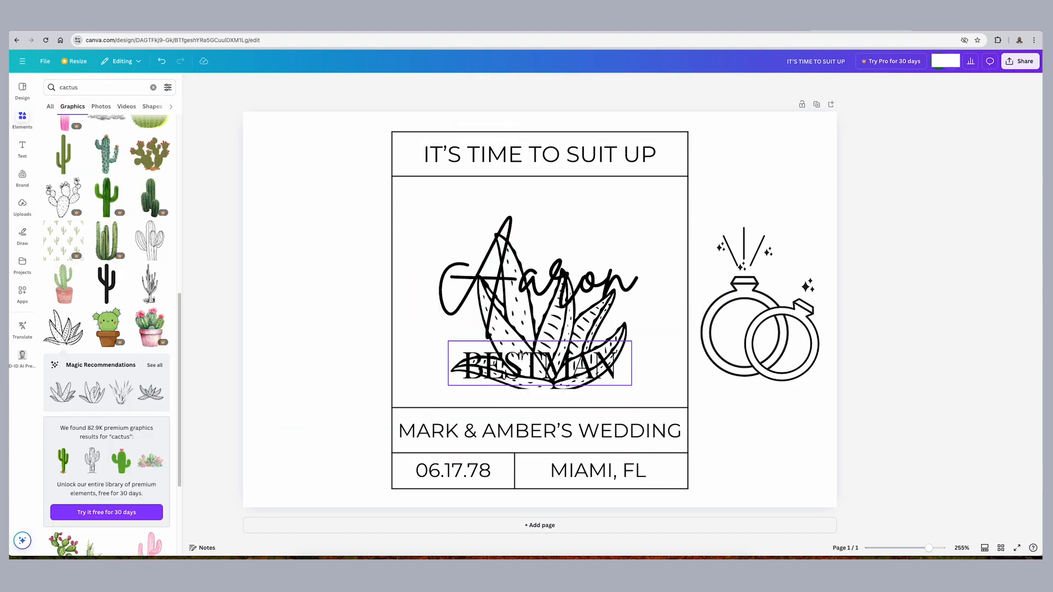
# Step: Move the succulent drawing into the left margin, shrink it to fit, and center it vertically beside the frame
pyautogui.moveTo(518, 333); pyautogui.dragTo(319, 331)
pyautogui.moveTo(430, 226); pyautogui.dragTo(364, 285)
pyautogui.moveTo(300, 326); pyautogui.dragTo(308, 311)
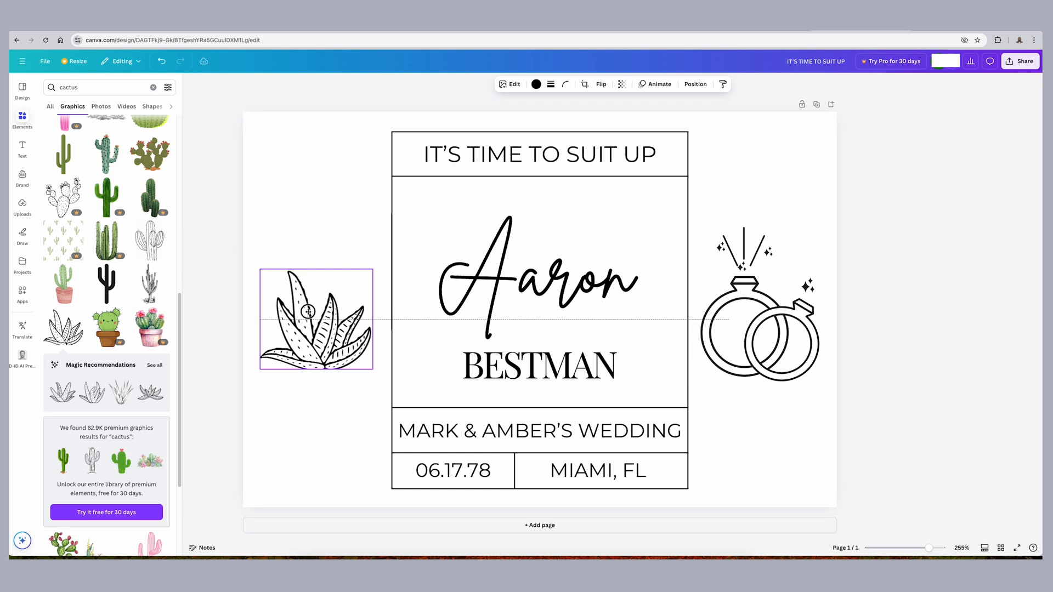
# Step: Shrink the wedding rings graphic within the label's right margin and middle-align it with the succulent drawing
pyautogui.click(367, 394)
pyautogui.click(750, 296)
pyautogui.moveTo(701, 229); pyautogui.dragTo(722, 255)
pyautogui.moveTo(778, 325); pyautogui.dragTo(768, 313)
pyautogui.click(673, 86)
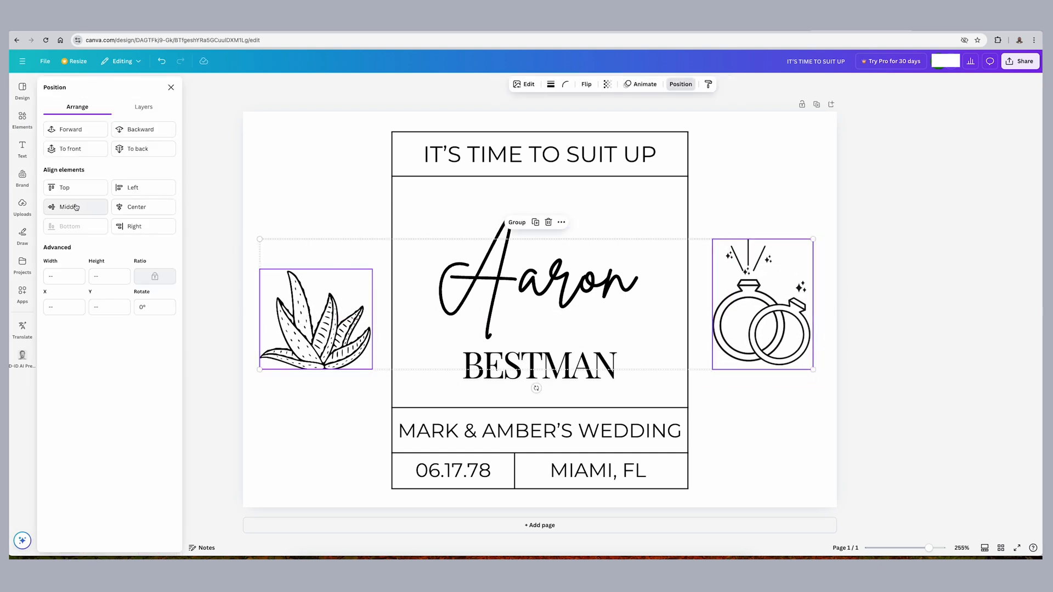
pyautogui.click(318, 200)
# Step: Reduce the font size of the couple's wedding line below BESTMAN to 13.7
pyautogui.click(409, 427)
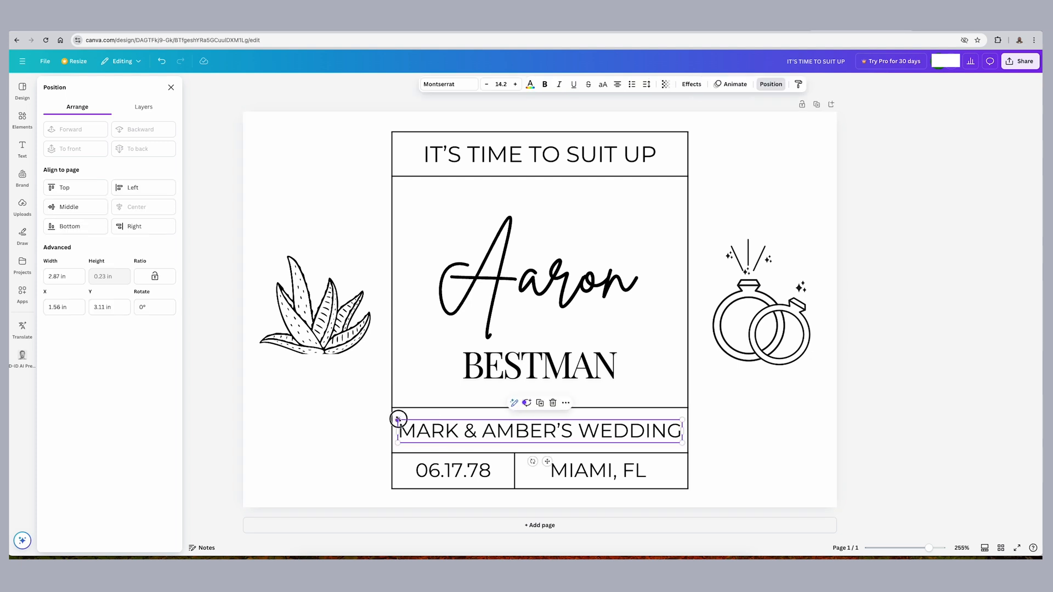
pyautogui.click(499, 85)
pyautogui.click(337, 149)
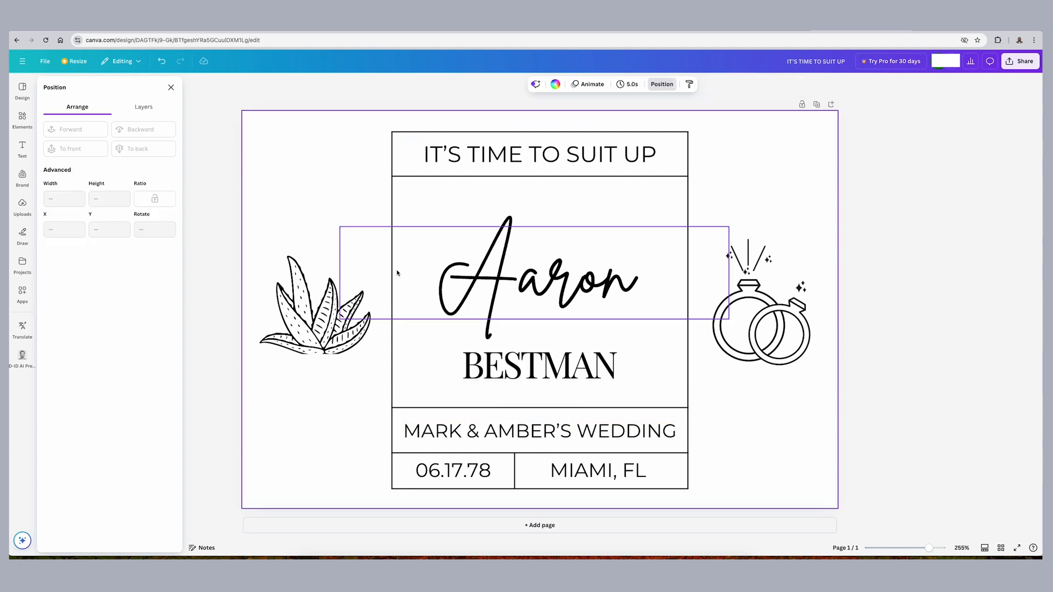
# Step: Try alternative fonts on the BESTMAN text, including Yeseva One and Georgia Pro
pyautogui.click(567, 376)
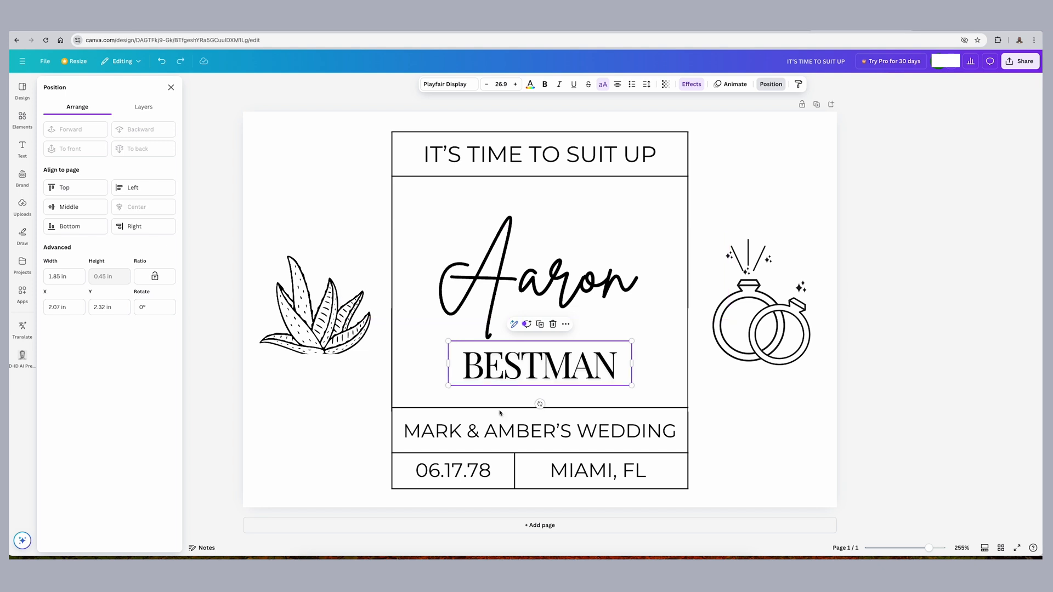
pyautogui.click(448, 85)
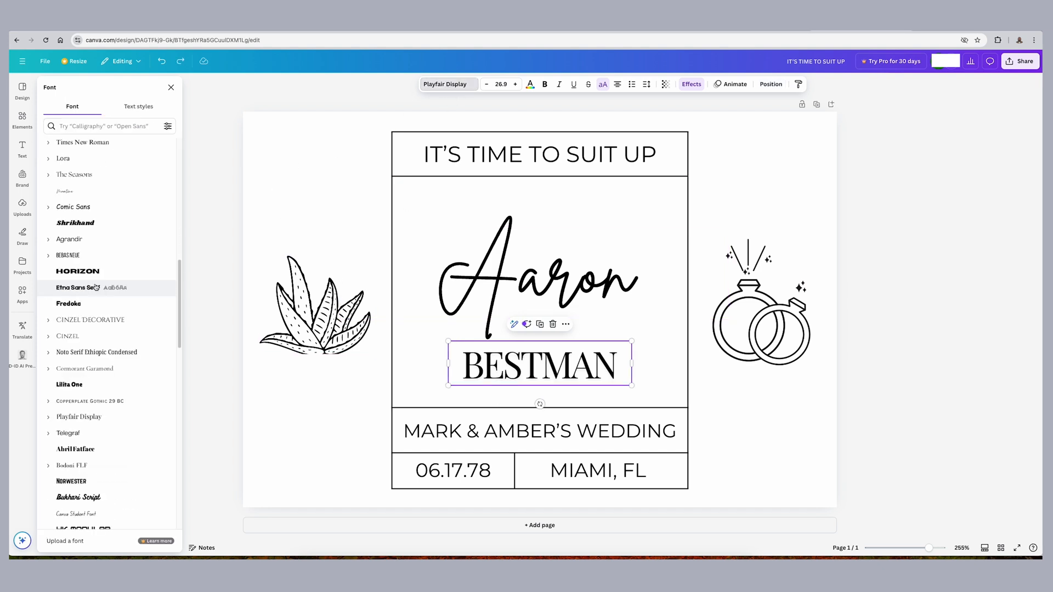
pyautogui.scroll(-10, 78, 329)
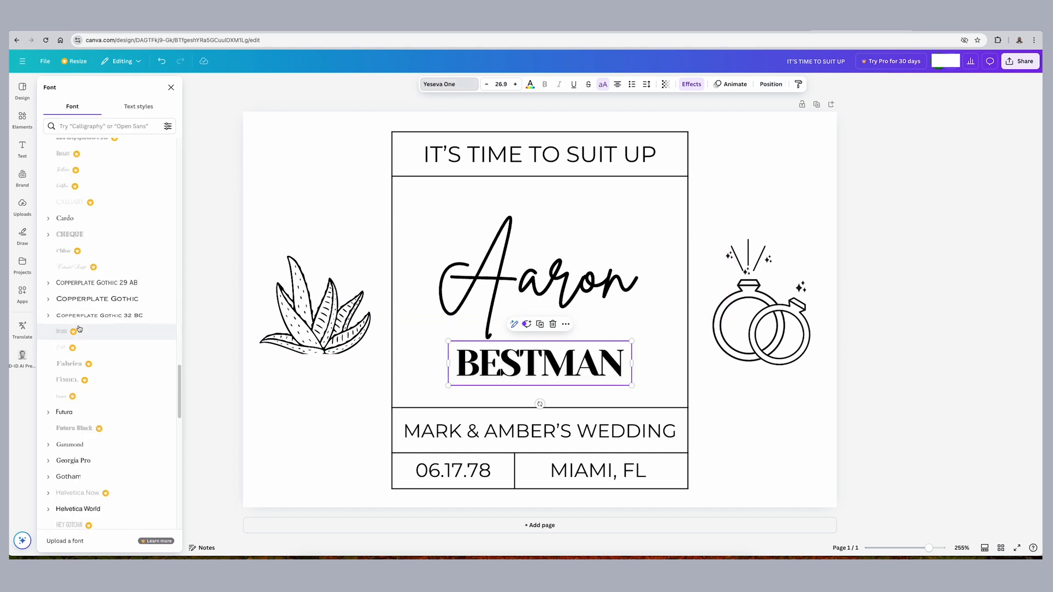
pyautogui.click(99, 310)
pyautogui.scroll(-2, 100, 317)
pyautogui.click(94, 316)
pyautogui.click(92, 332)
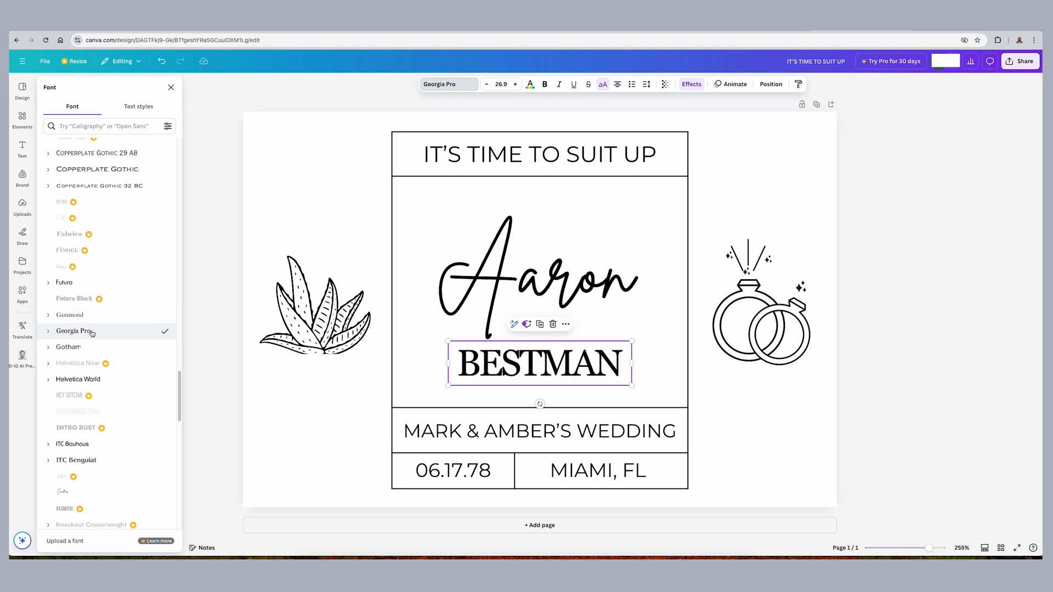
pyautogui.click(86, 349)
pyautogui.click(85, 379)
# Step: Try Noto Serif, Source Serif Pro and Aeternum as the font of the BESTMAN text
pyautogui.scroll(-3, 87, 371)
pyautogui.scroll(-4, 98, 307)
pyautogui.click(94, 338)
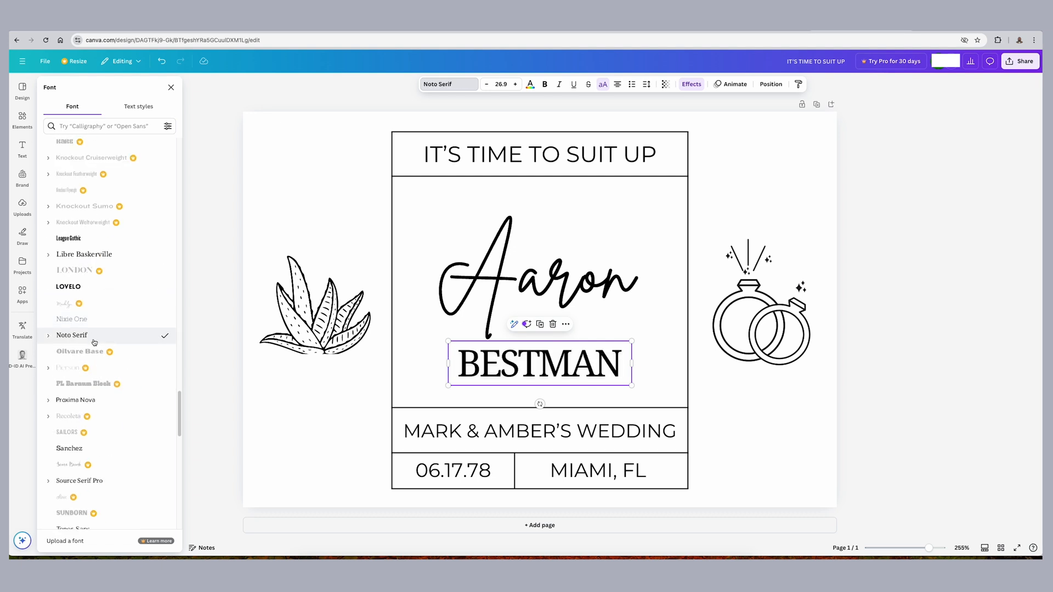
pyautogui.scroll(-2, 94, 341)
pyautogui.click(96, 368)
pyautogui.scroll(-12, 99, 384)
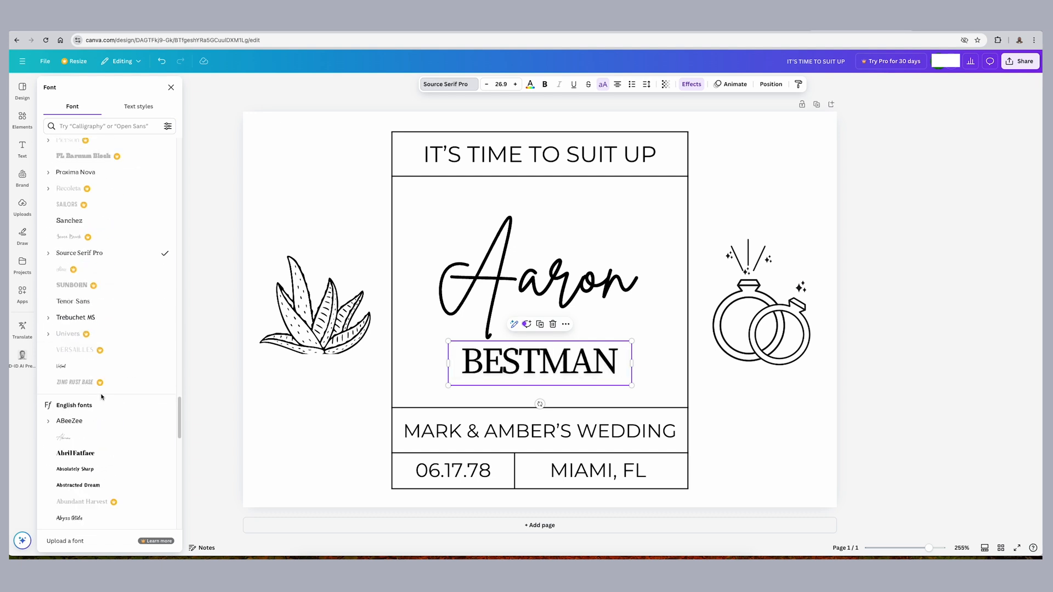
pyautogui.click(93, 316)
pyautogui.scroll(-5, 94, 329)
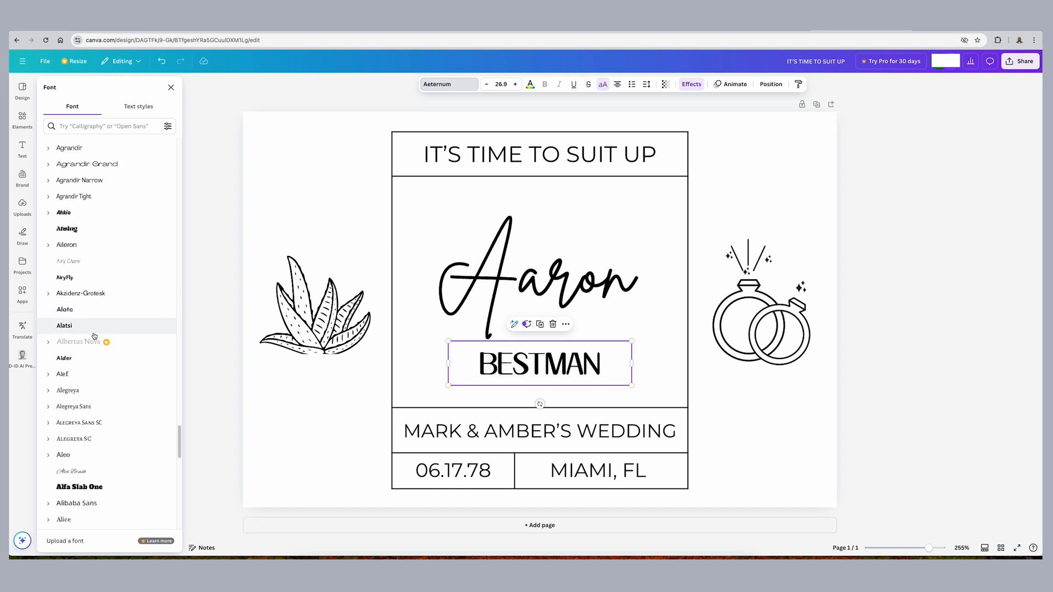
# Step: Filter the fonts to free ones only and narrow them to the Serif category
pyautogui.click(111, 163)
pyautogui.click(119, 163)
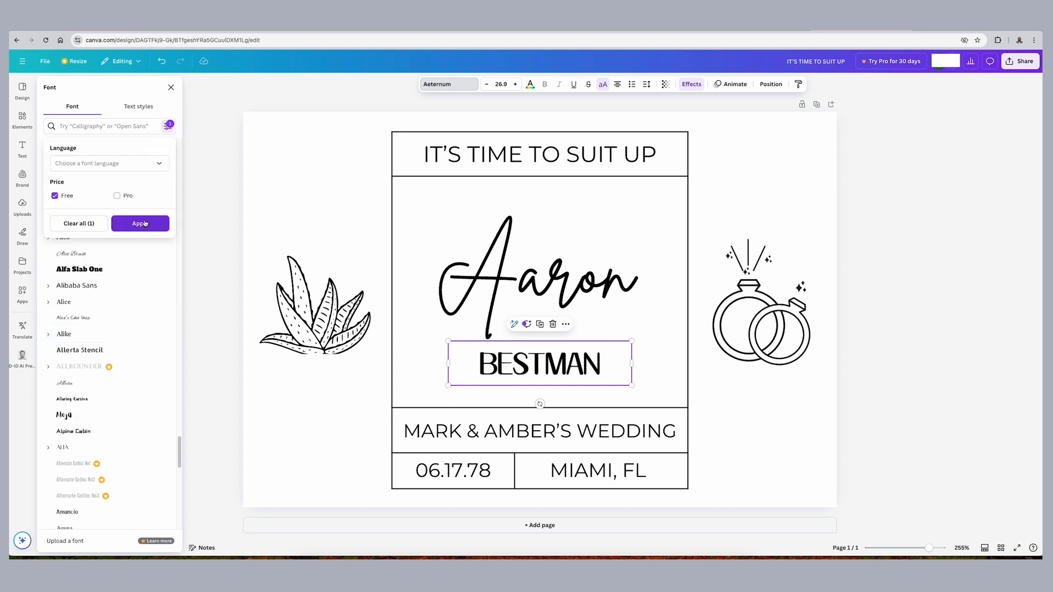
pyautogui.click(141, 107)
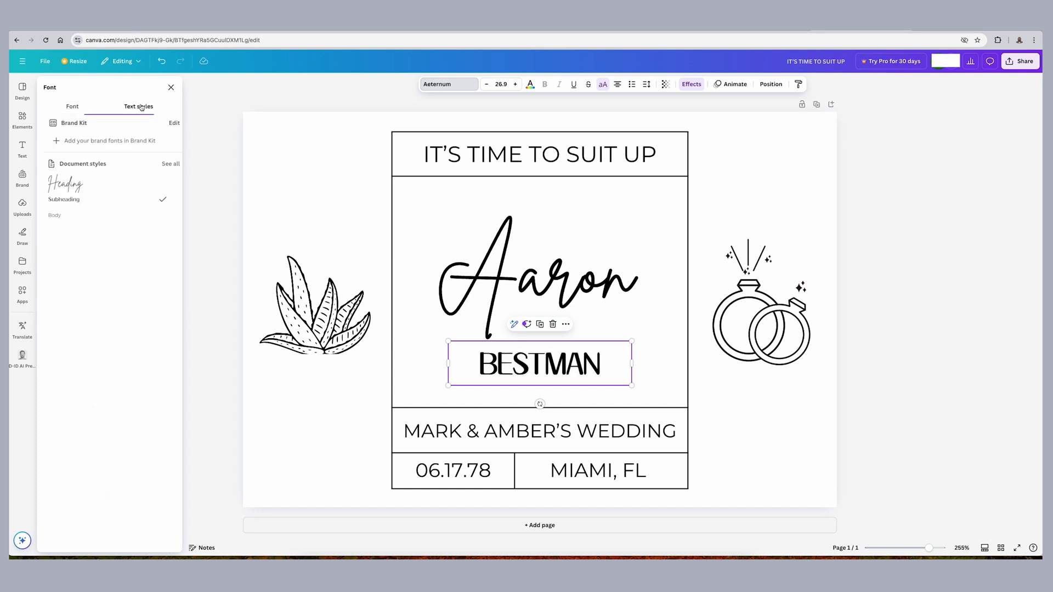
pyautogui.click(78, 112)
pyautogui.click(92, 146)
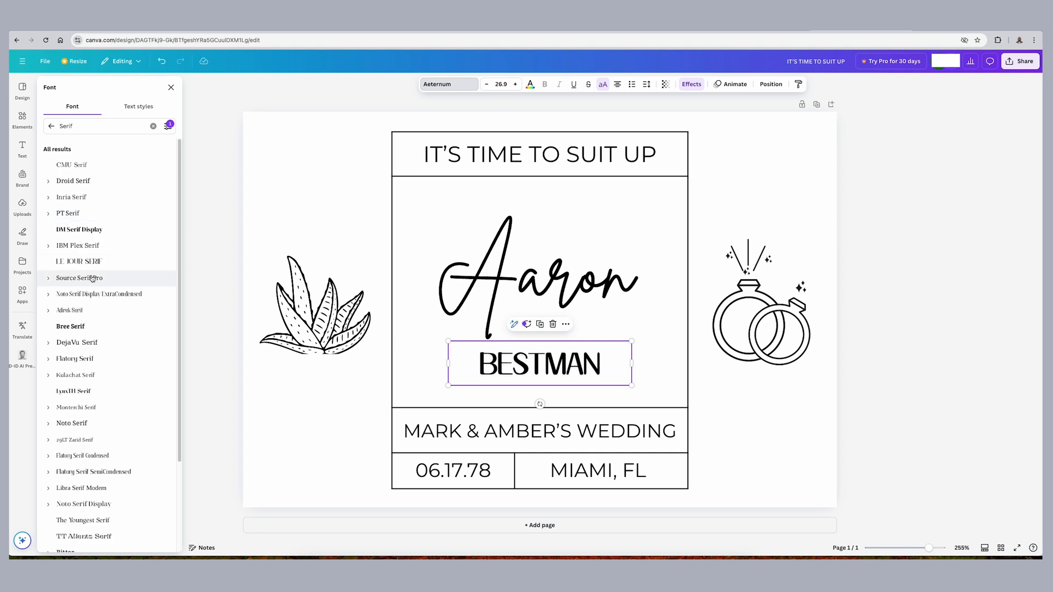
# Step: Try Le Jour Serif, Lustria and Garamond on the BESTMAN text
pyautogui.click(87, 267)
pyautogui.scroll(-5, 88, 269)
pyautogui.scroll(5, 99, 271)
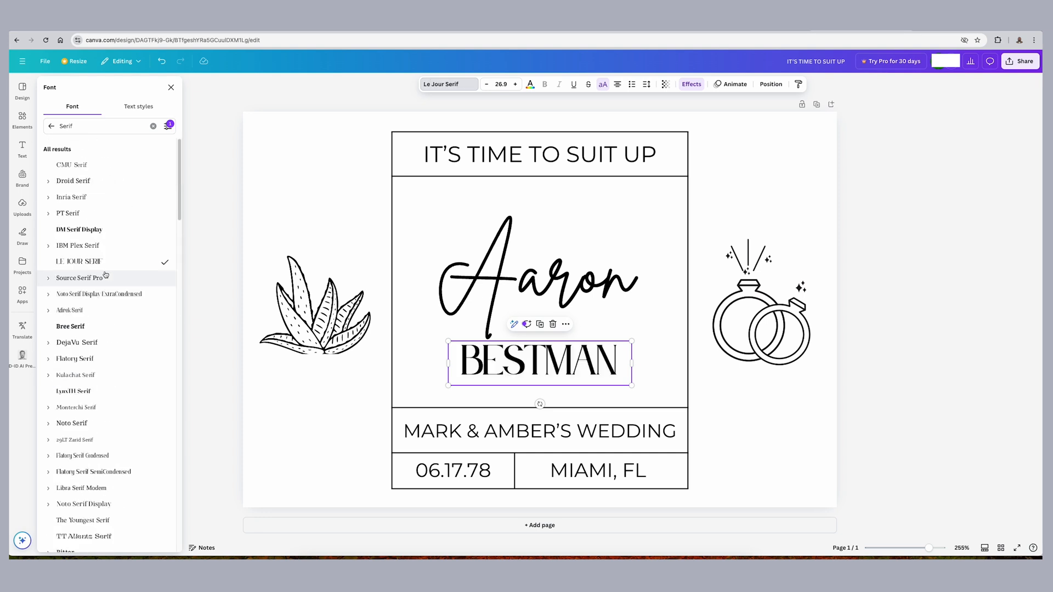
pyautogui.click(168, 127)
pyautogui.scroll(-10, 110, 263)
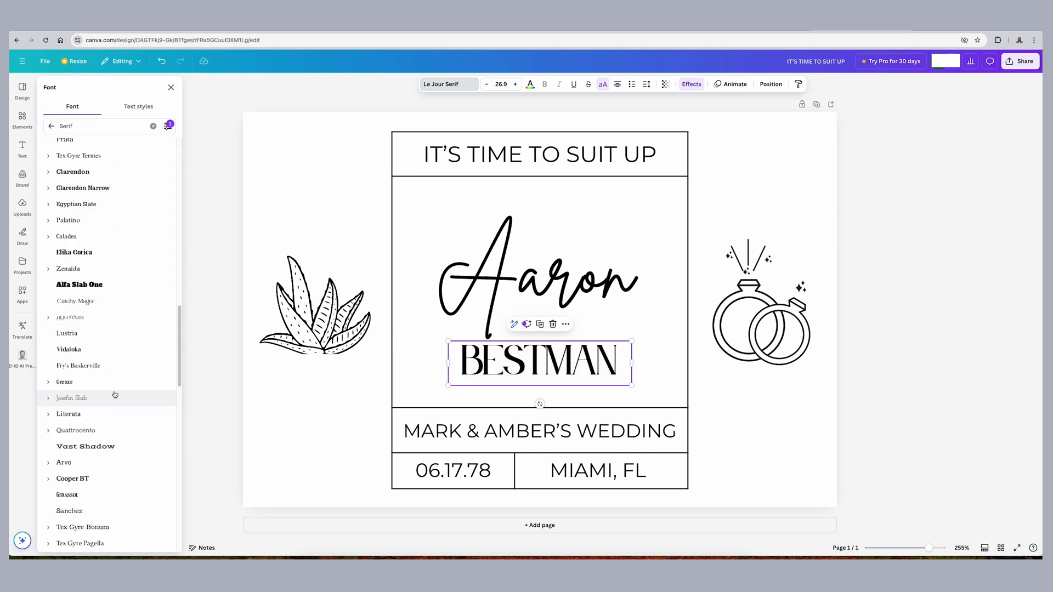
pyautogui.click(94, 333)
pyautogui.scroll(-5, 104, 395)
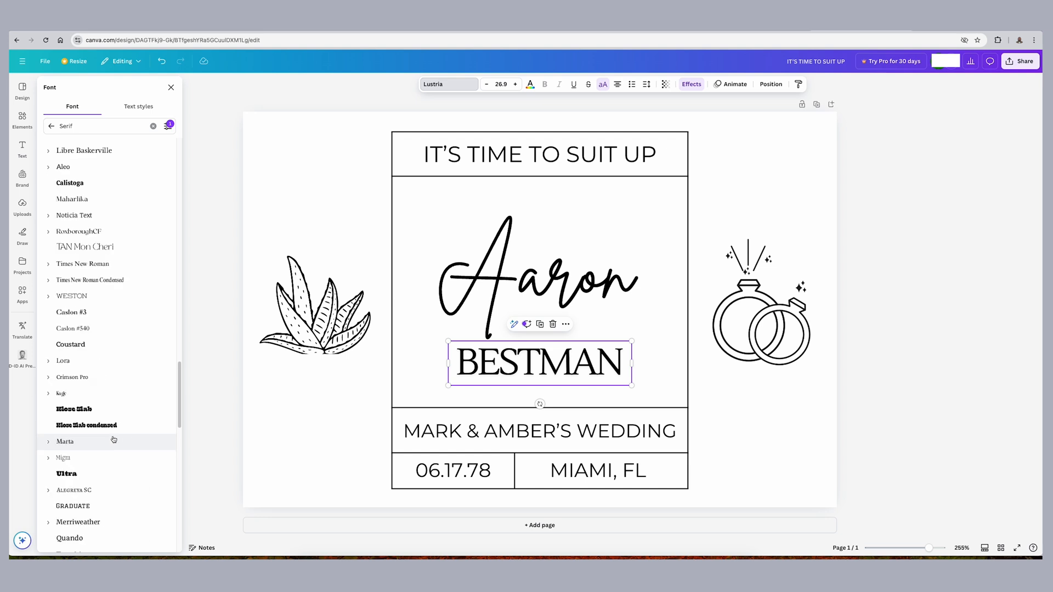
pyautogui.click(104, 266)
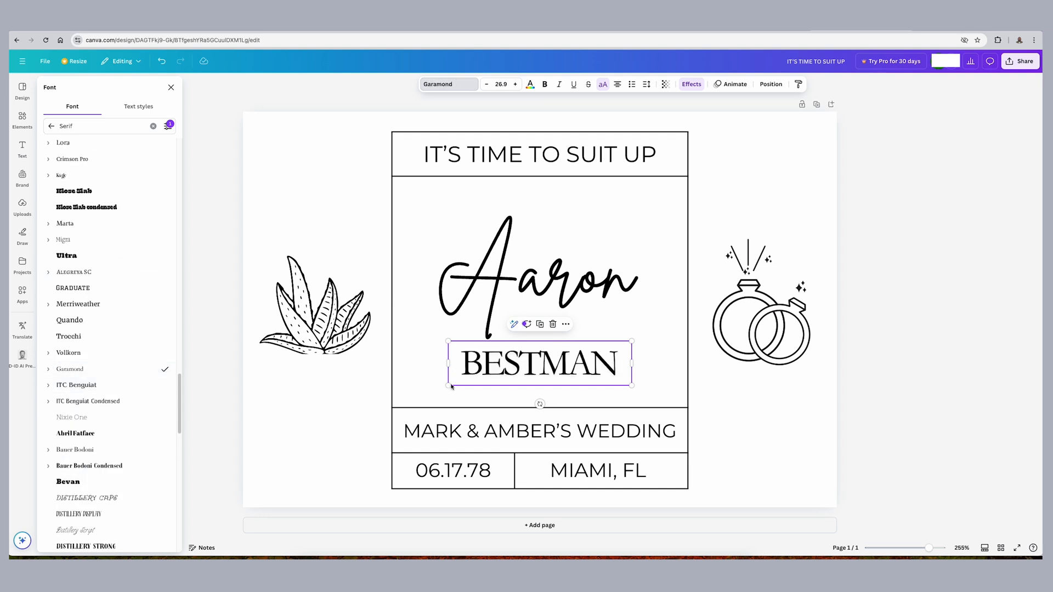
# Step: Change the BESTMAN text to Bauer Bodoni, enlarge it, and move it up beneath the script name
pyautogui.click(88, 448)
pyautogui.moveTo(449, 386); pyautogui.dragTo(417, 395)
pyautogui.moveTo(515, 363); pyautogui.dragTo(550, 340)
# Step: Increase the script name's font size to 63.8
pyautogui.click(666, 378)
pyautogui.click(551, 367)
pyautogui.click(518, 85)
pyautogui.click(518, 85)
pyautogui.click(519, 85)
pyautogui.click(518, 85)
pyautogui.click(518, 85)
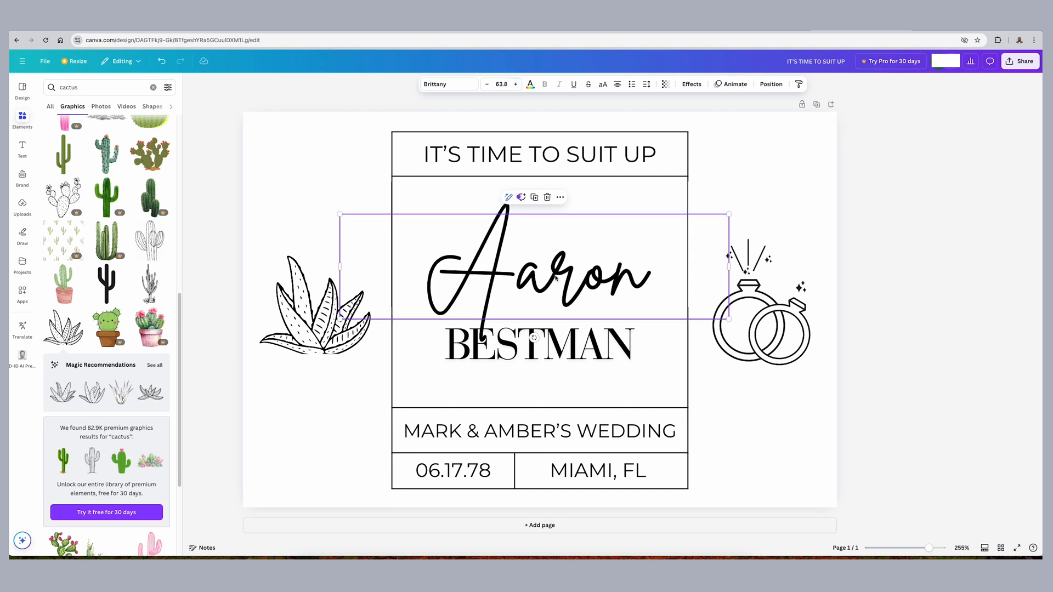
# Step: Move the script name and the BESTMAN text slightly down within the central frame box
pyautogui.moveTo(543, 280); pyautogui.dragTo(543, 294)
pyautogui.moveTo(554, 349); pyautogui.dragTo(543, 368)
pyautogui.click(326, 202)
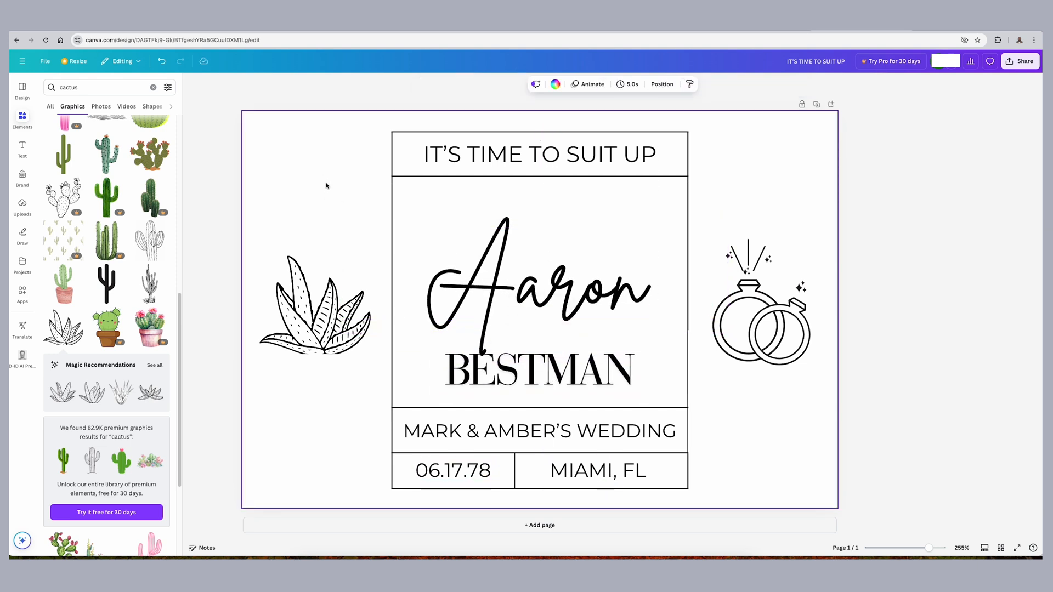
# Step: Make the couple's wedding line bold and set its font size to 12.7
pyautogui.click(547, 434)
pyautogui.click(545, 84)
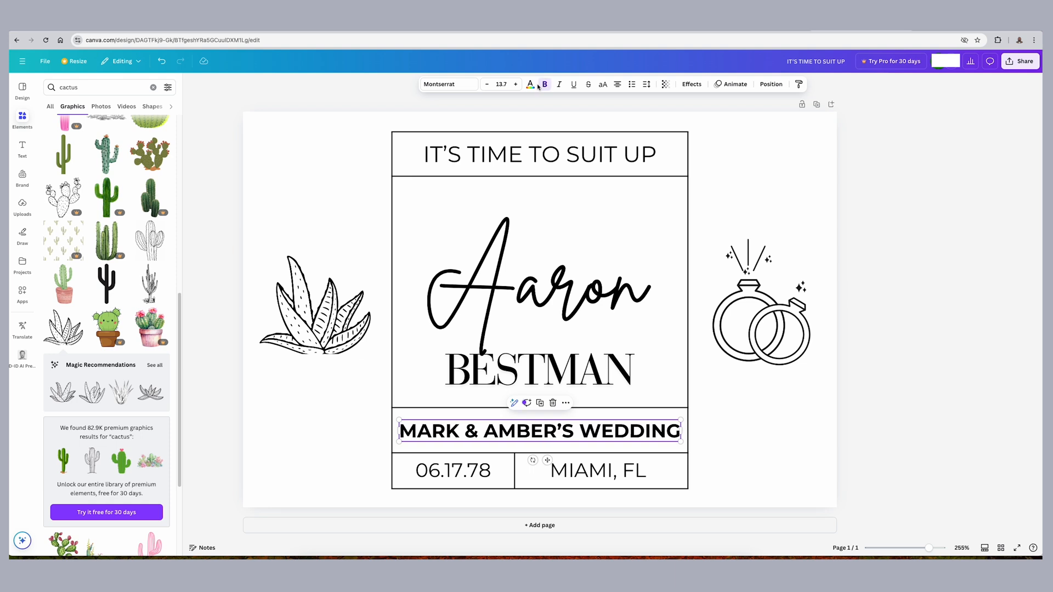
pyautogui.click(488, 85)
pyautogui.click(523, 430)
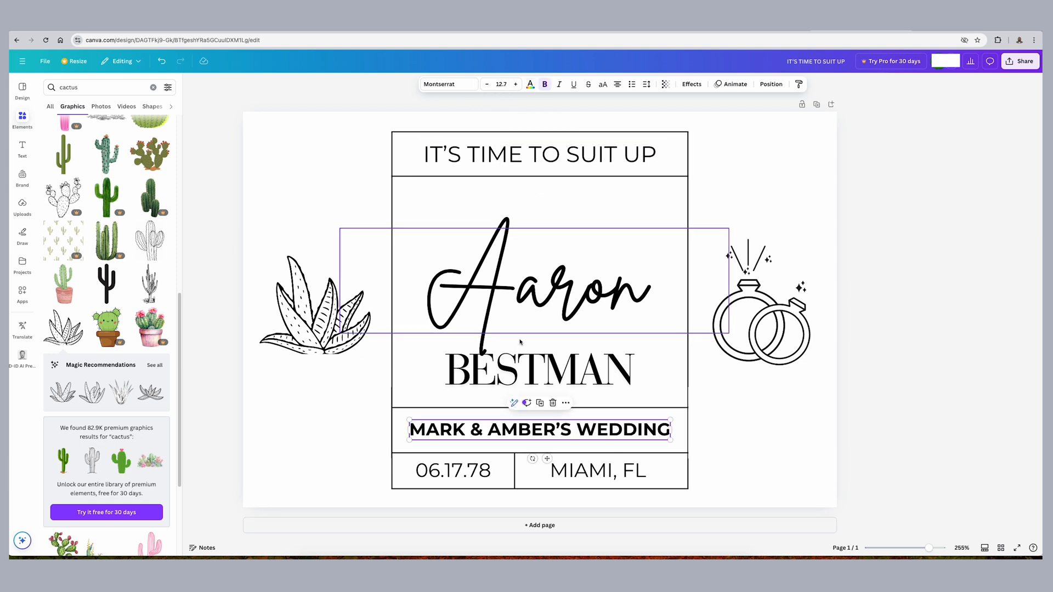
# Step: Select the couple's wedding line and narrow its font choices to the Modern category
pyautogui.click(25, 148)
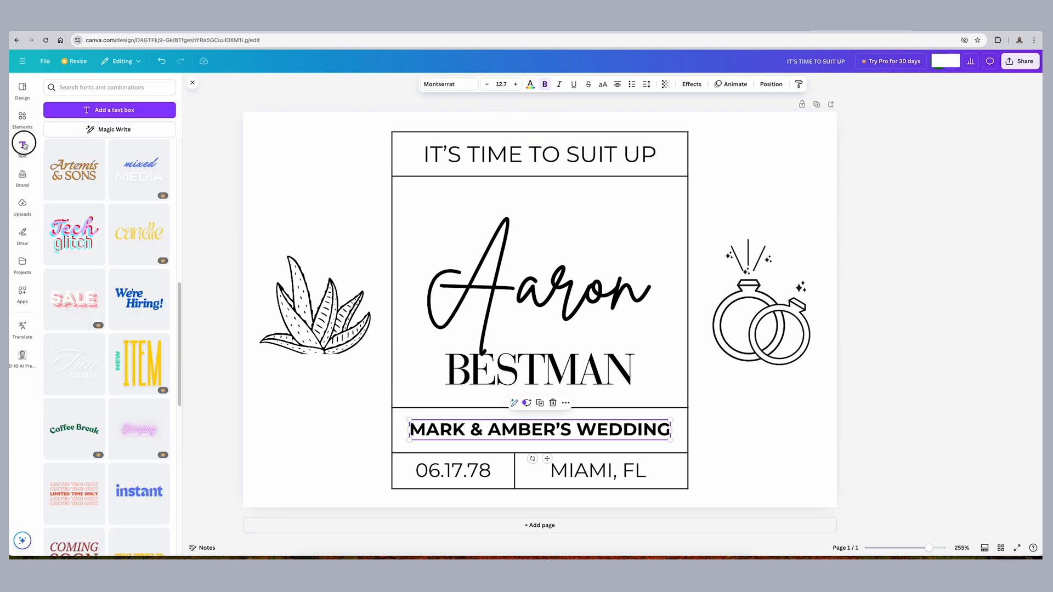
pyautogui.click(25, 147)
pyautogui.tripleClick(529, 430)
pyautogui.click(449, 84)
pyautogui.scroll(-2, 118, 258)
pyautogui.scroll(-5, 115, 268)
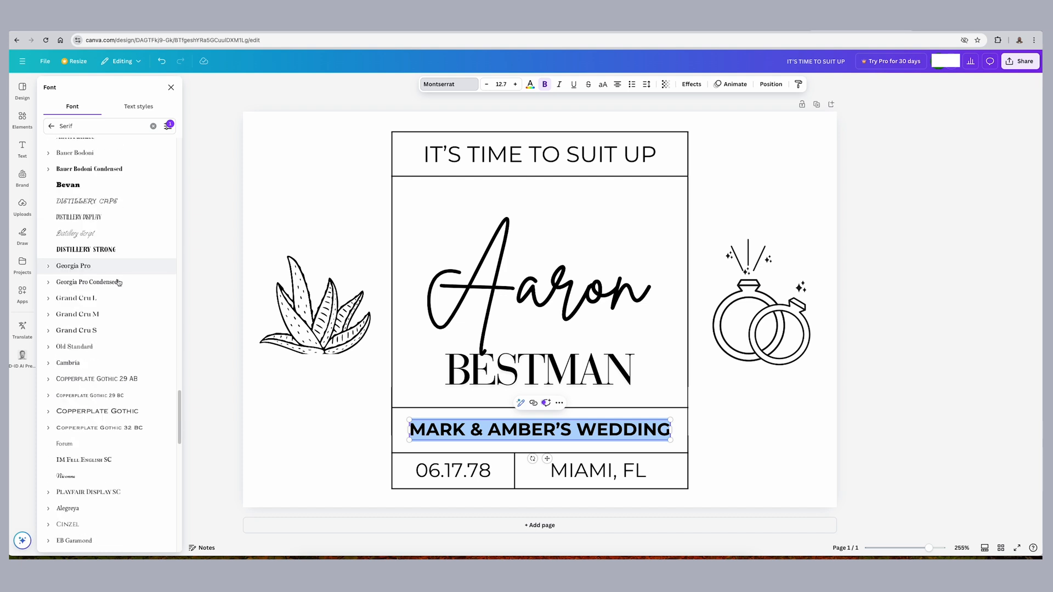
pyautogui.click(51, 125)
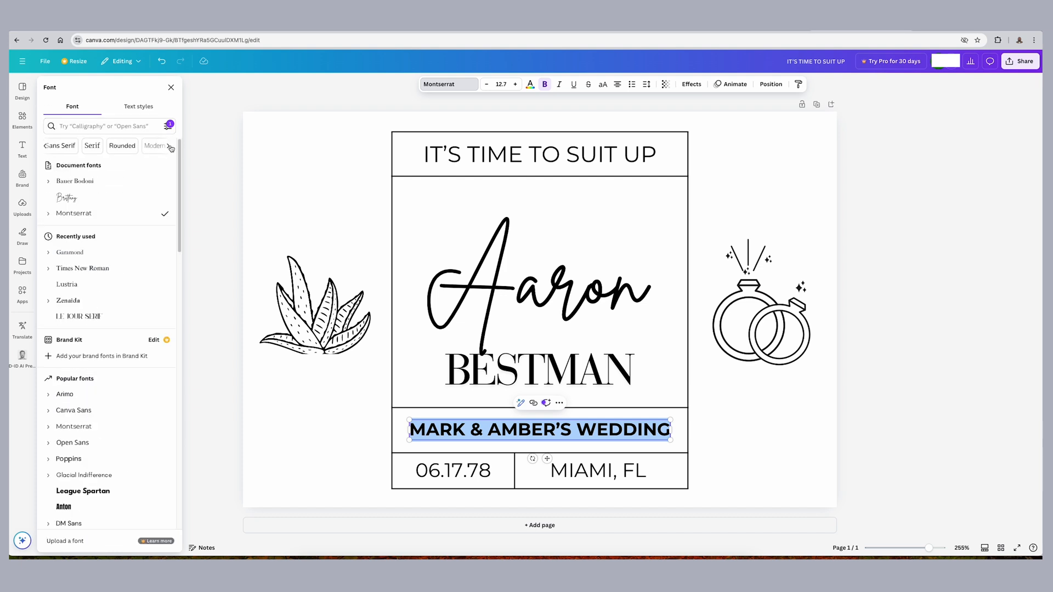
pyautogui.click(155, 147)
pyautogui.click(104, 126)
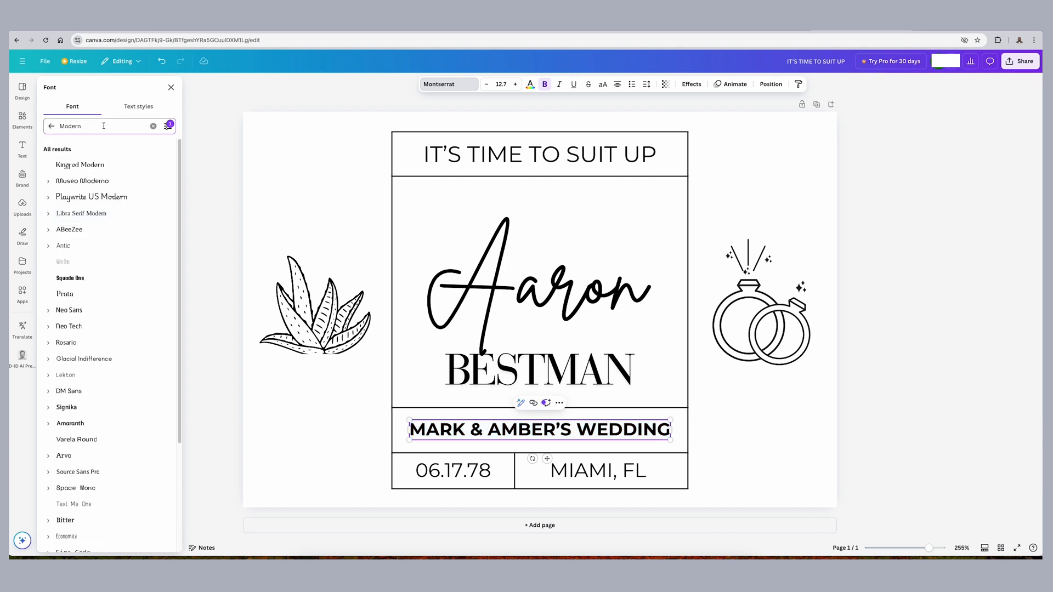
# Step: Refine the font search to "Modern, sans serif"
pyautogui.write(', serif')
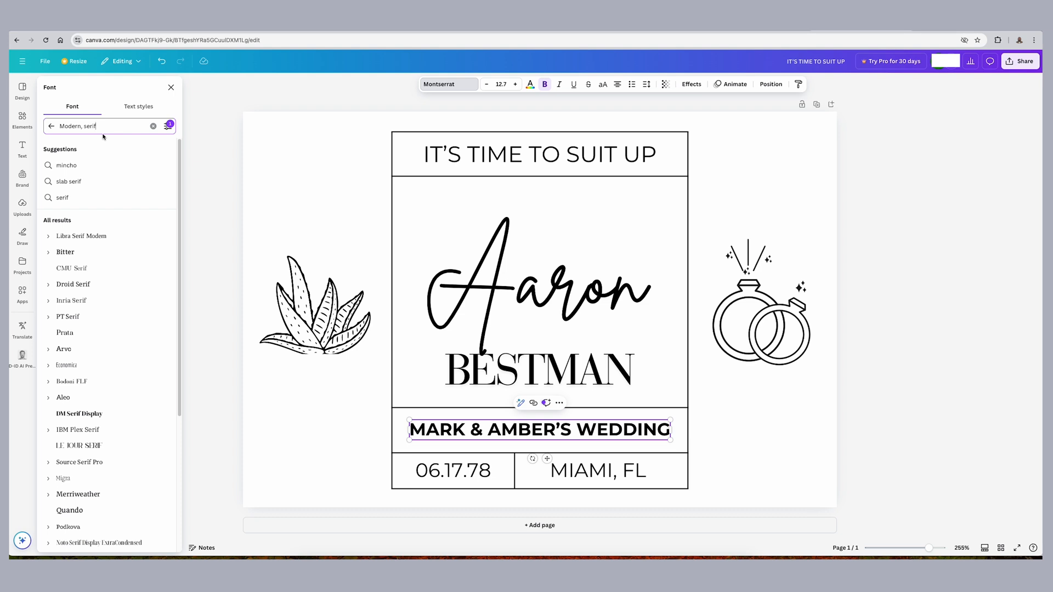
pyautogui.press('BackSpace')
pyautogui.press('BackSpace')
pyautogui.press('BackSpace')
pyautogui.press('BackSpace')
pyautogui.press('BackSpace')
pyautogui.write('sans serif')
# Step: Change the couple's wedding line to the Quicksand font and remove its bold formatting
pyautogui.click(90, 209)
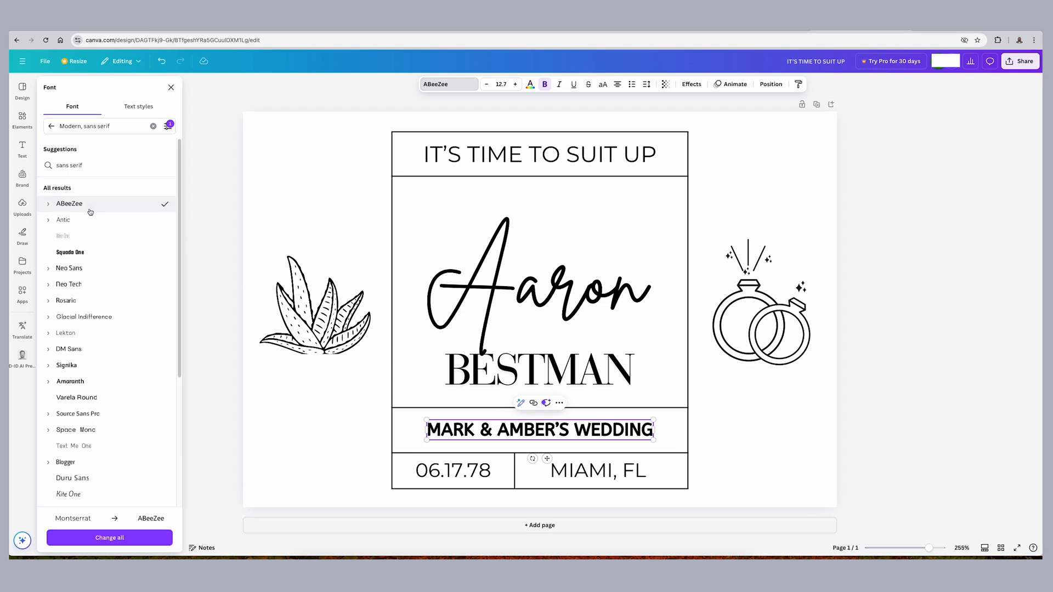
pyautogui.scroll(-5, 91, 213)
pyautogui.click(102, 328)
pyautogui.click(544, 84)
pyautogui.click(86, 389)
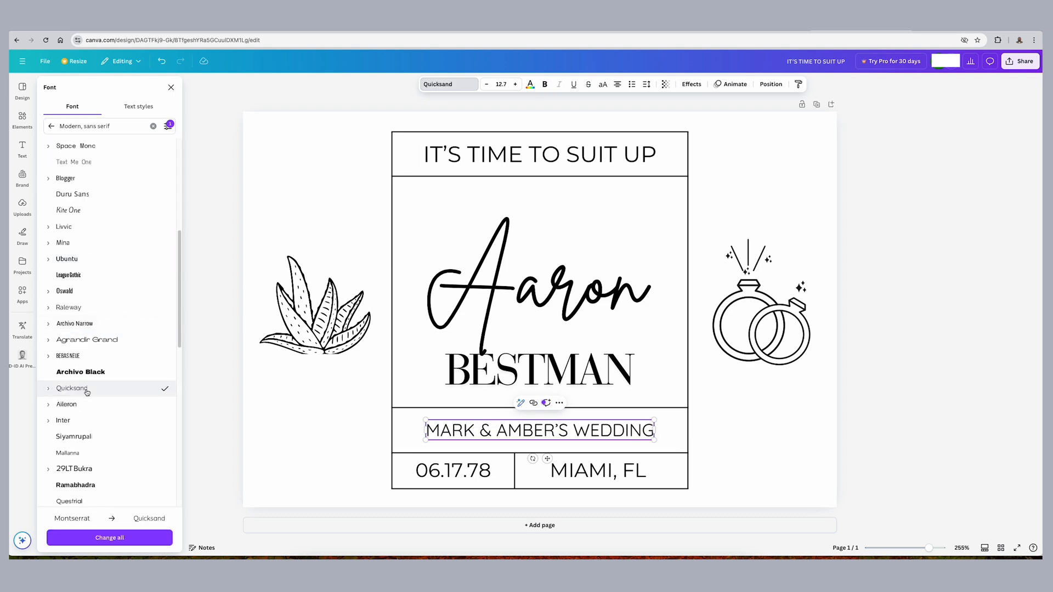
# Step: Apply the Quicksand font to the IT'S TIME TO SUIT UP heading, the date, and the location text
pyautogui.click(523, 154)
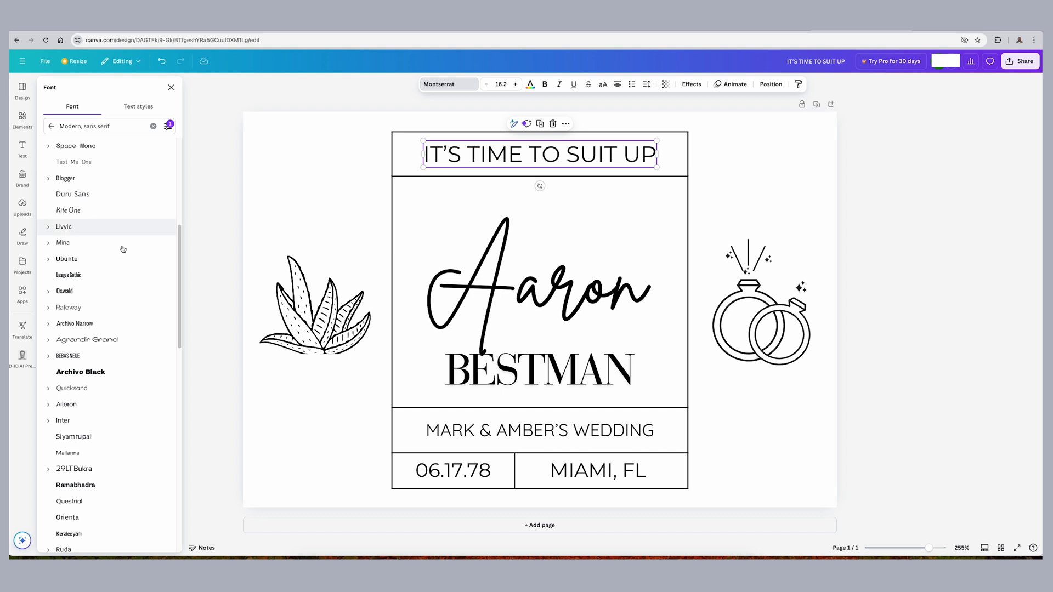
pyautogui.click(99, 389)
pyautogui.click(579, 471)
pyautogui.keyDown('shift'); pyautogui.click(460, 471); pyautogui.keyUp('shift')
pyautogui.click(96, 392)
pyautogui.click(283, 179)
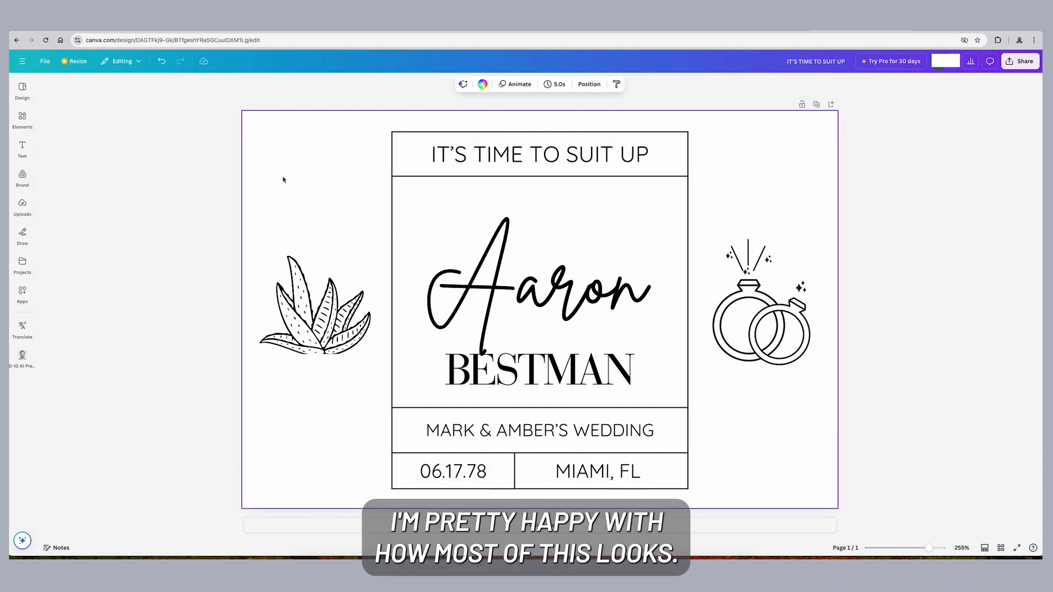
# Step: Shrink the BESTMAN text to size 23.1 and center it beneath the script name
pyautogui.click(531, 376)
pyautogui.moveTo(431, 348); pyautogui.dragTo(491, 363)
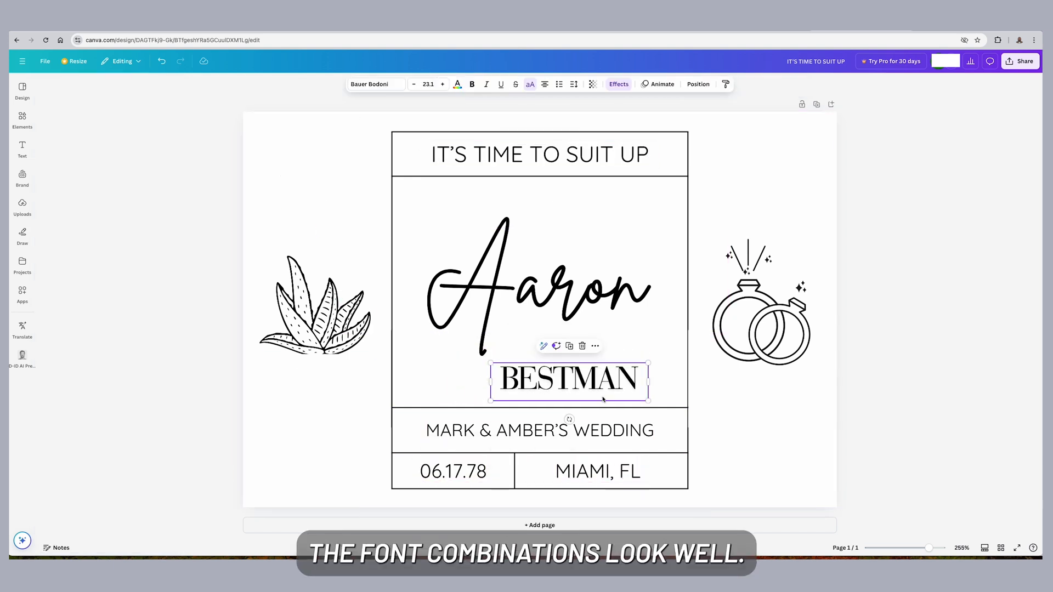
pyautogui.moveTo(595, 385); pyautogui.dragTo(565, 377)
# Step: Make the couple's wedding line in Quicksand bold
pyautogui.click(539, 430)
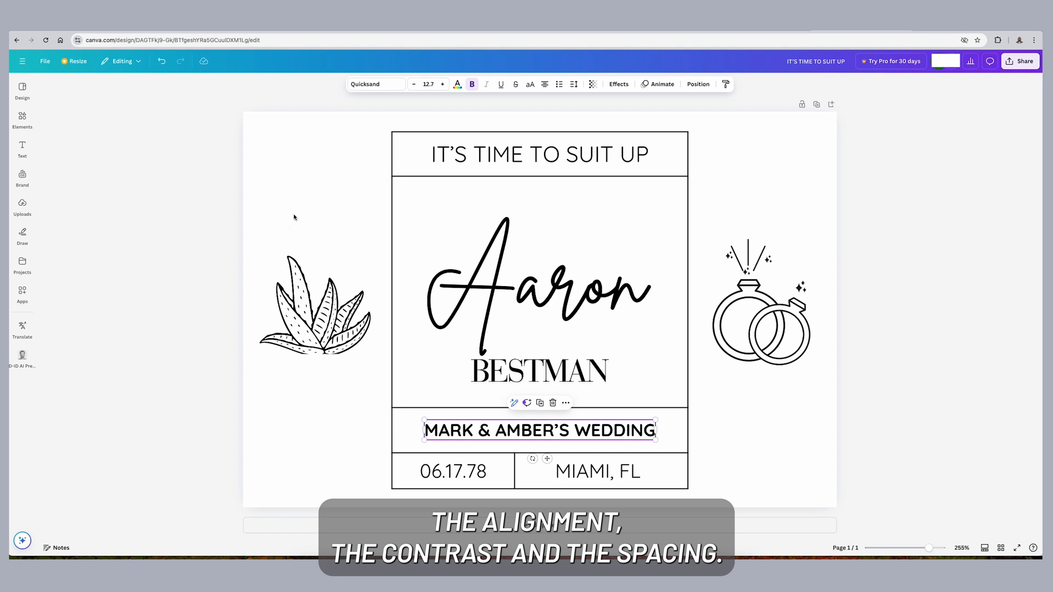
pyautogui.click(536, 154)
pyautogui.doubleClick(536, 154)
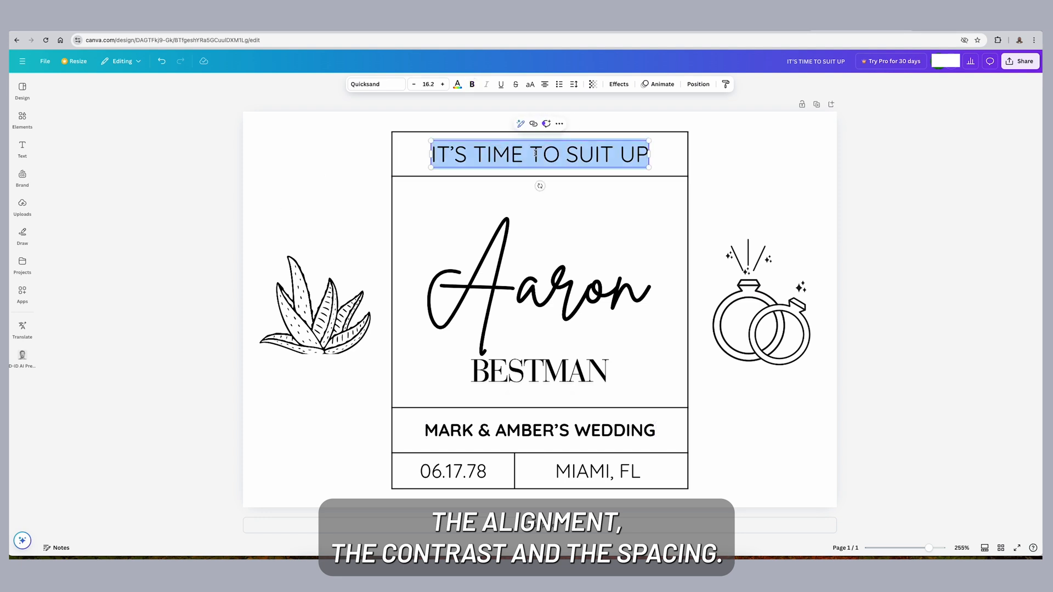
pyautogui.click(454, 130)
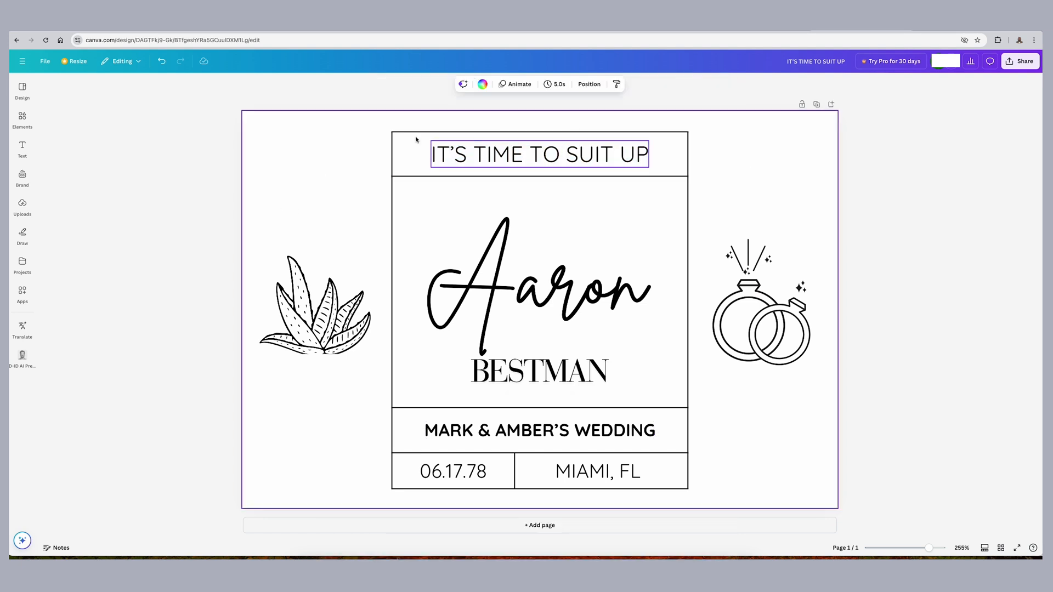
pyautogui.click(1009, 65)
pyautogui.click(896, 224)
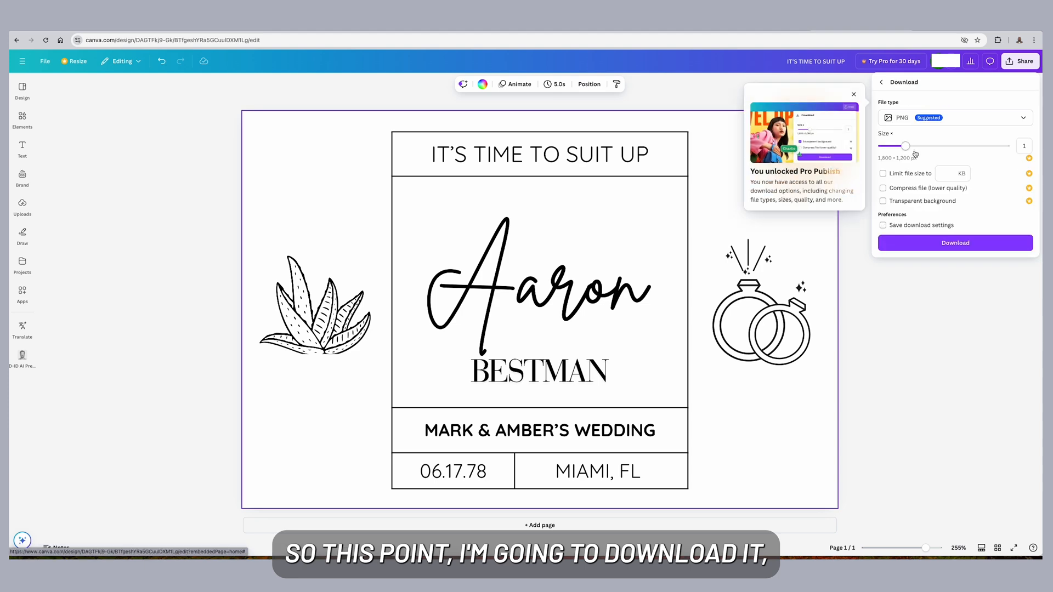
pyautogui.click(906, 146)
pyautogui.click(726, 190)
# Step: Download the finished label design as a PNG file
pyautogui.click(1017, 62)
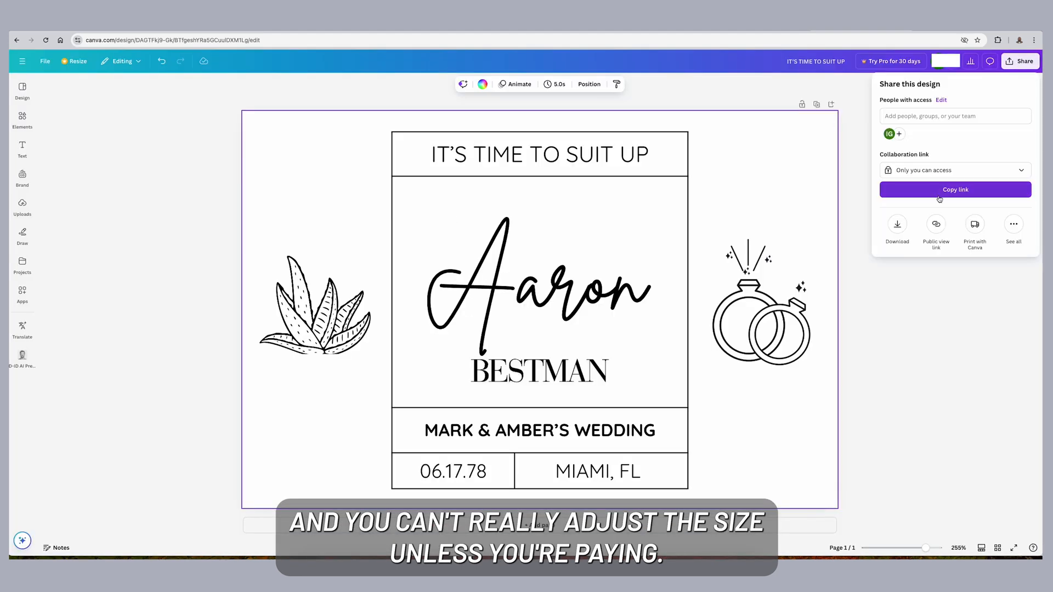
pyautogui.click(898, 226)
pyautogui.click(912, 237)
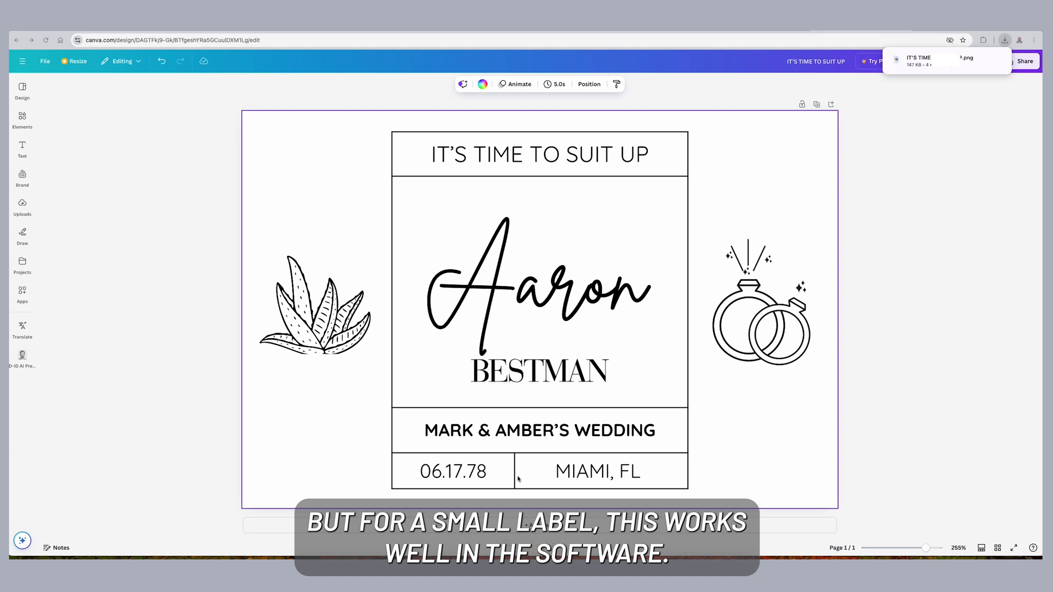
# Step: Switch to Shipping Printer Pro, load the downloaded label file, and rotate it to portrait orientation
pyautogui.press('super+Tab')
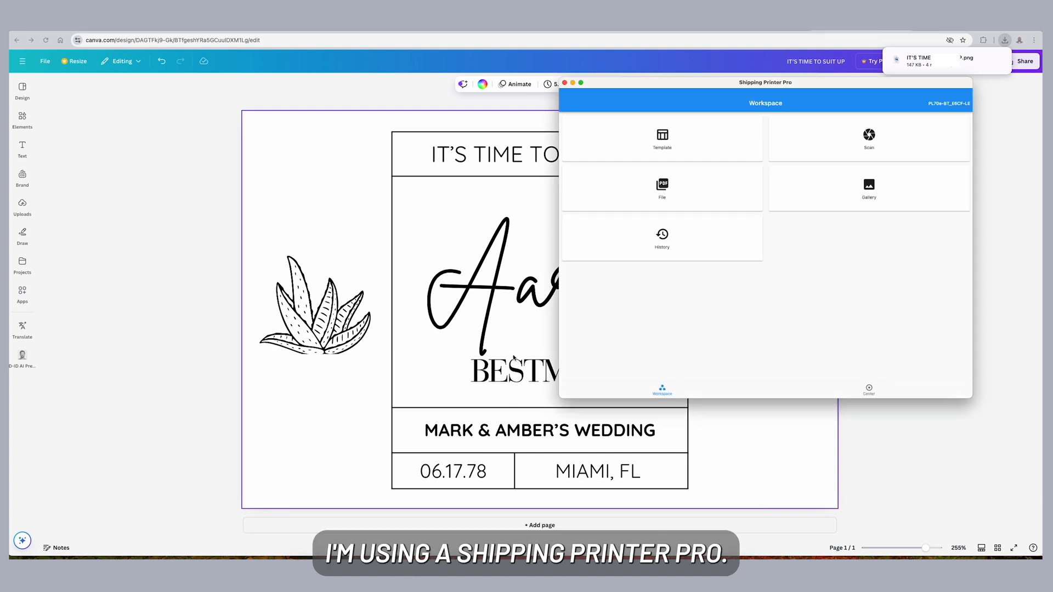
pyautogui.click(689, 188)
pyautogui.click(742, 319)
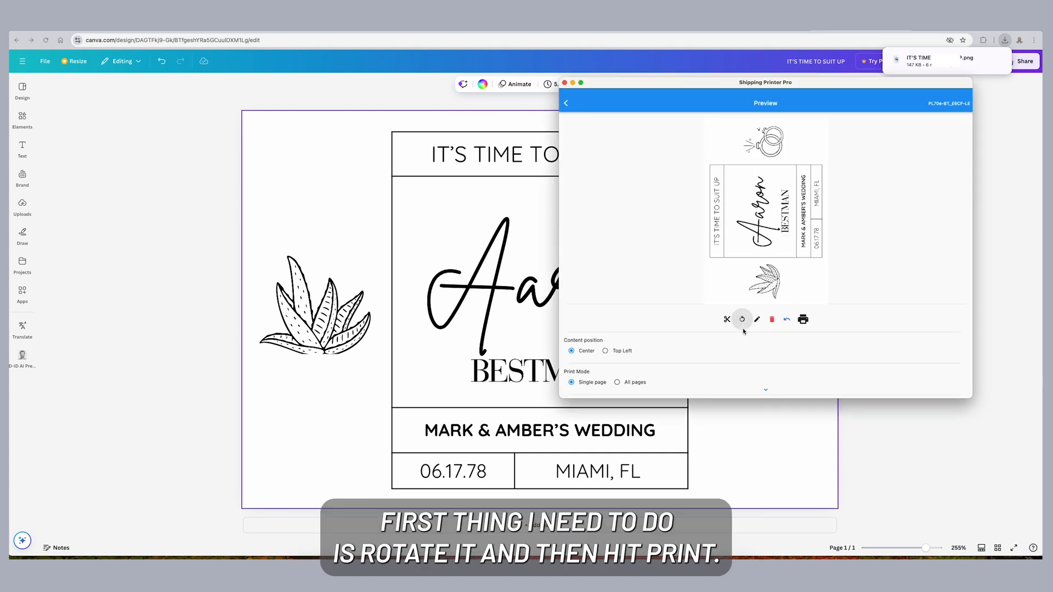